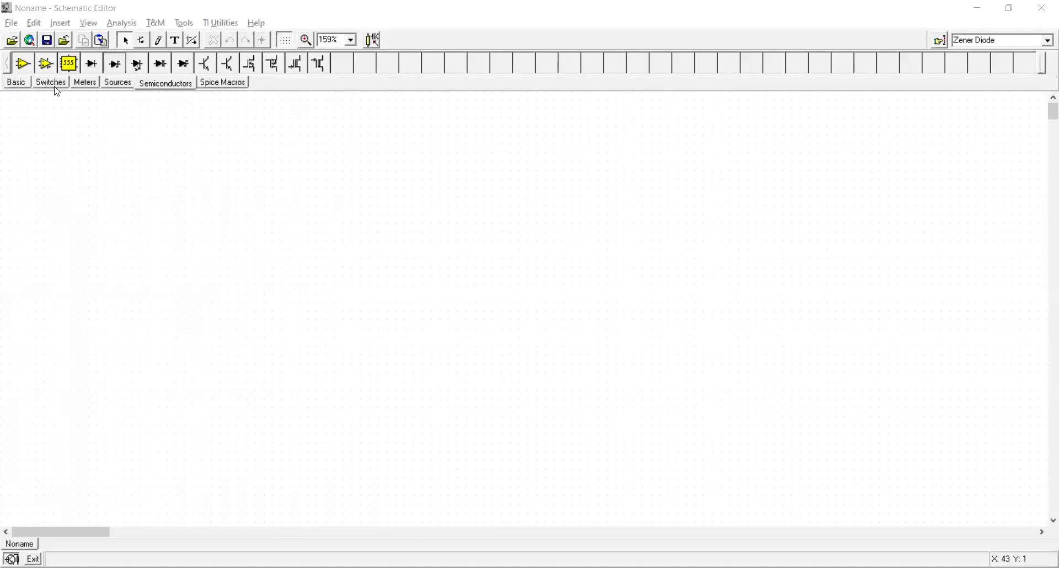
Place a voltage source from the sources library in the upper-left area of the schematic
click(115, 85)
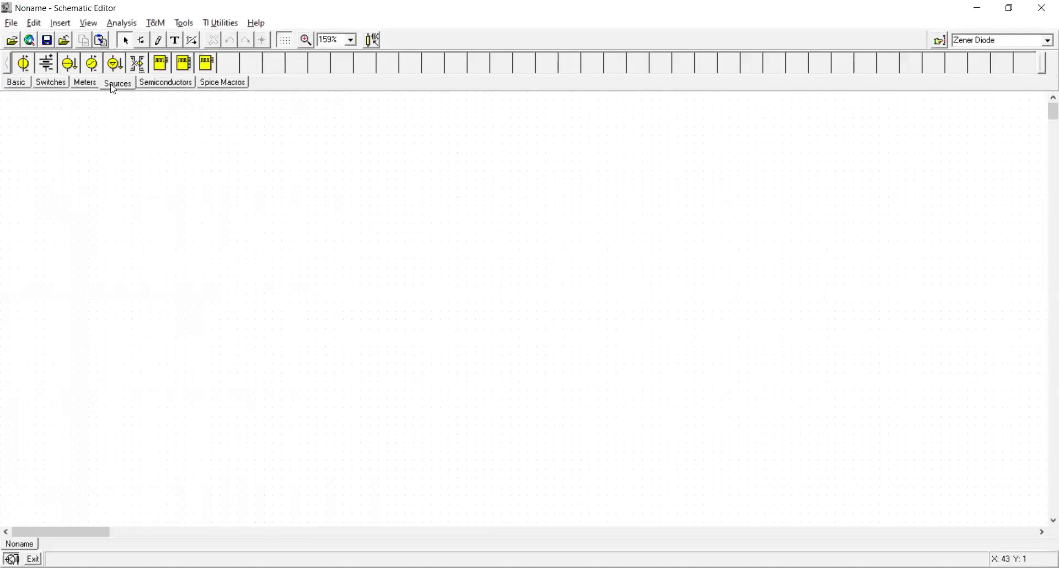
click(30, 68)
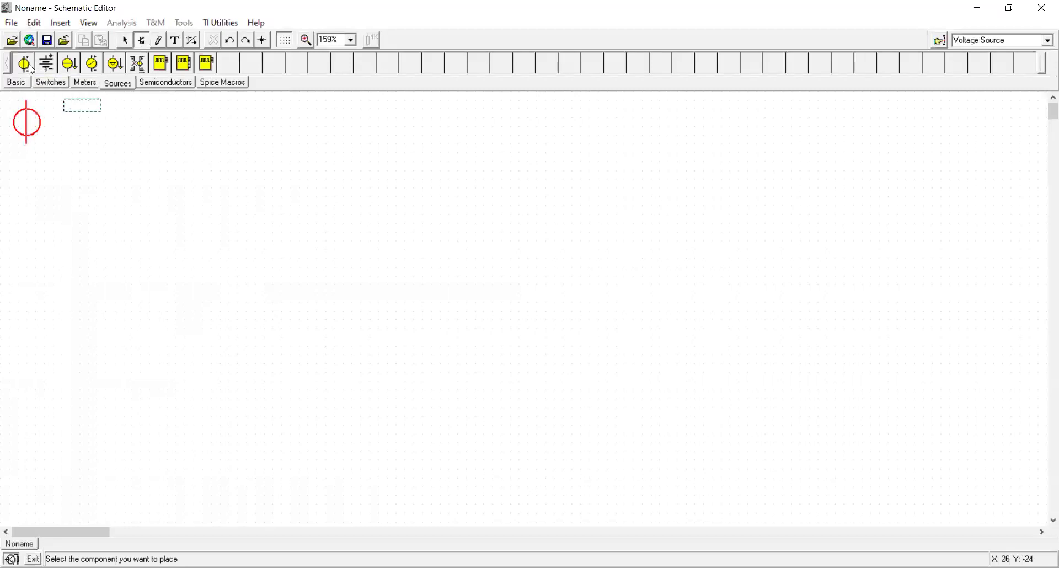
click(159, 205)
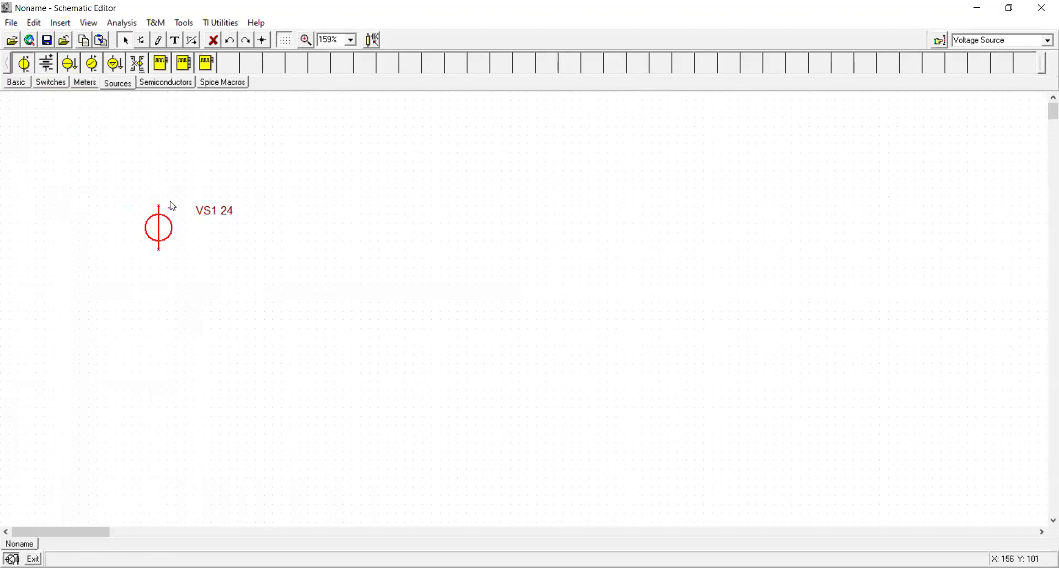
Set the voltage of source VS1 to 20 V
double_click(166, 232)
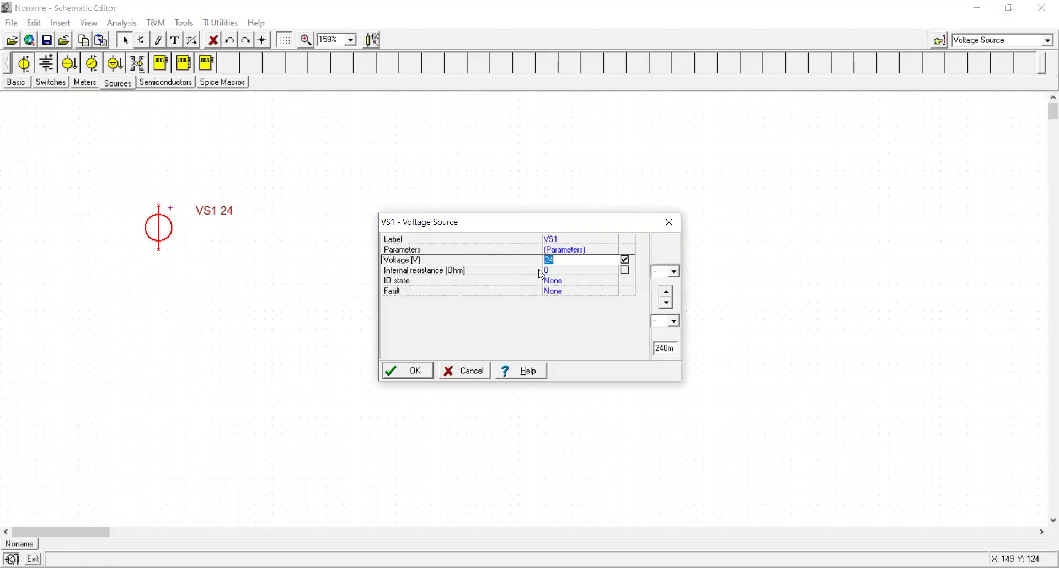
click(557, 259)
double_click(558, 259)
text(20)
key(Return)
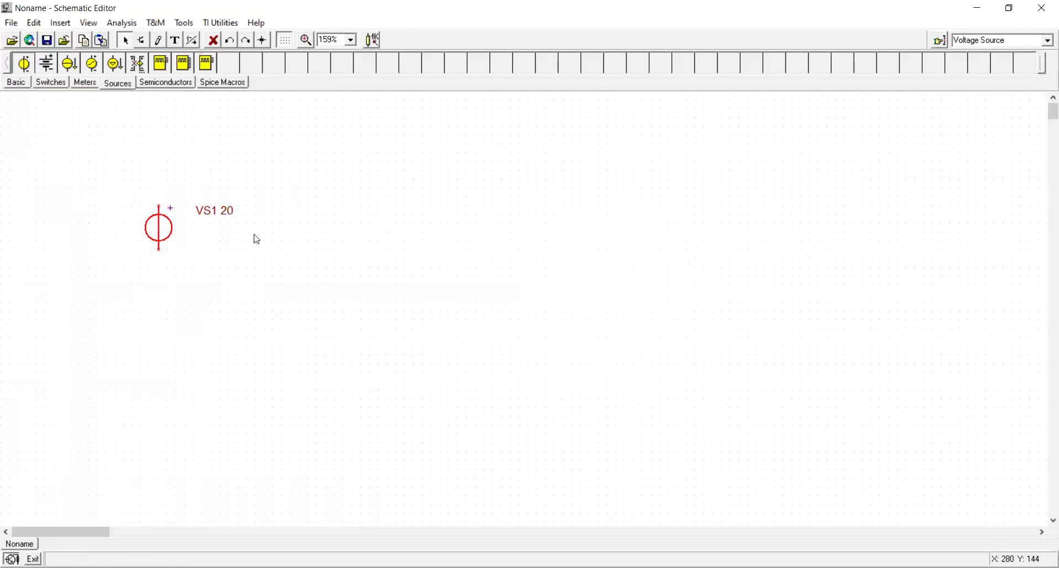
Set the voltage of source VS1 to 24 V, keeping its internal resistance at 0 ohm
double_click(159, 227)
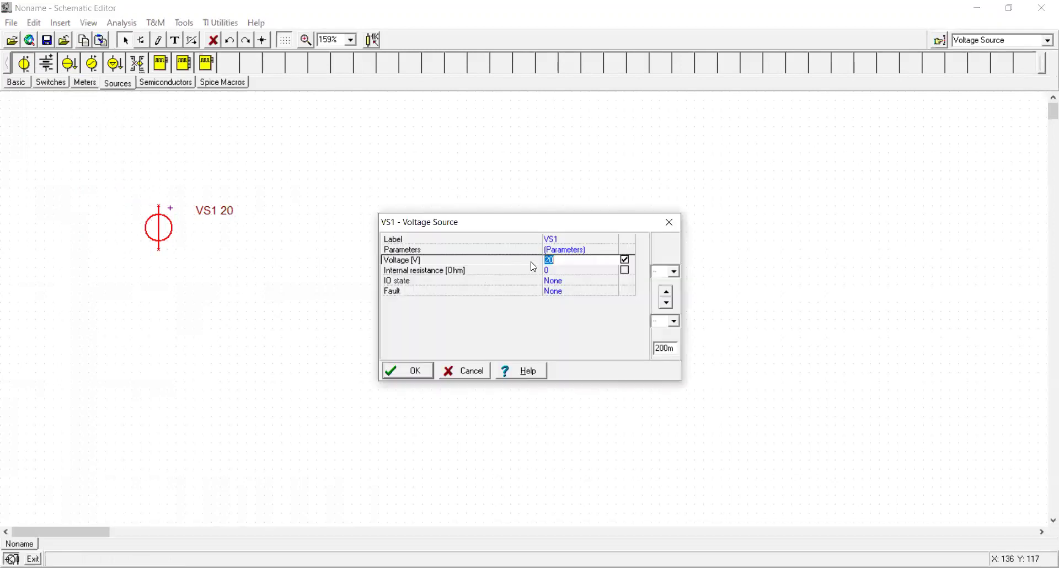
text(24)
click(580, 271)
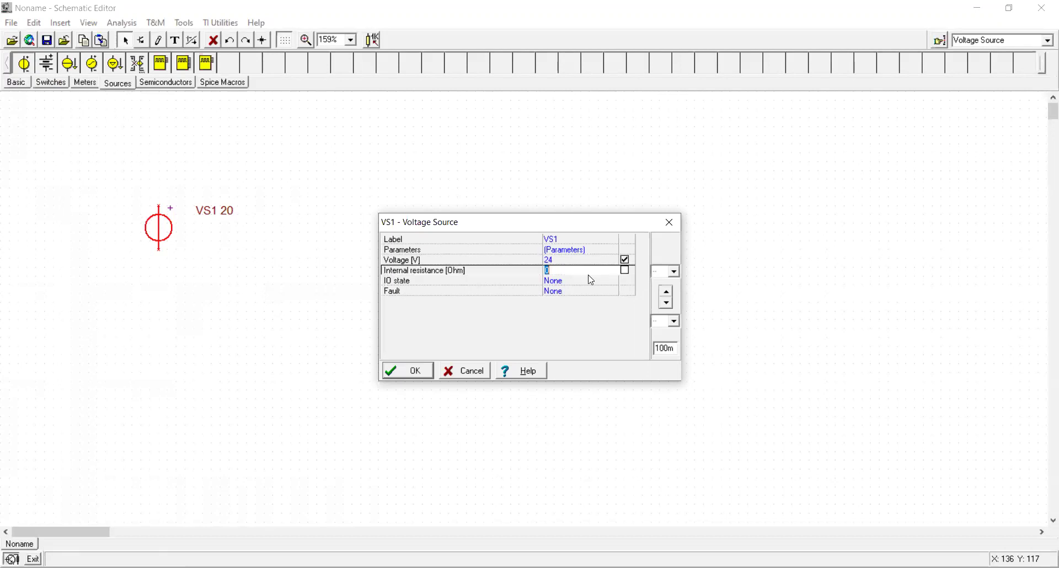
click(411, 376)
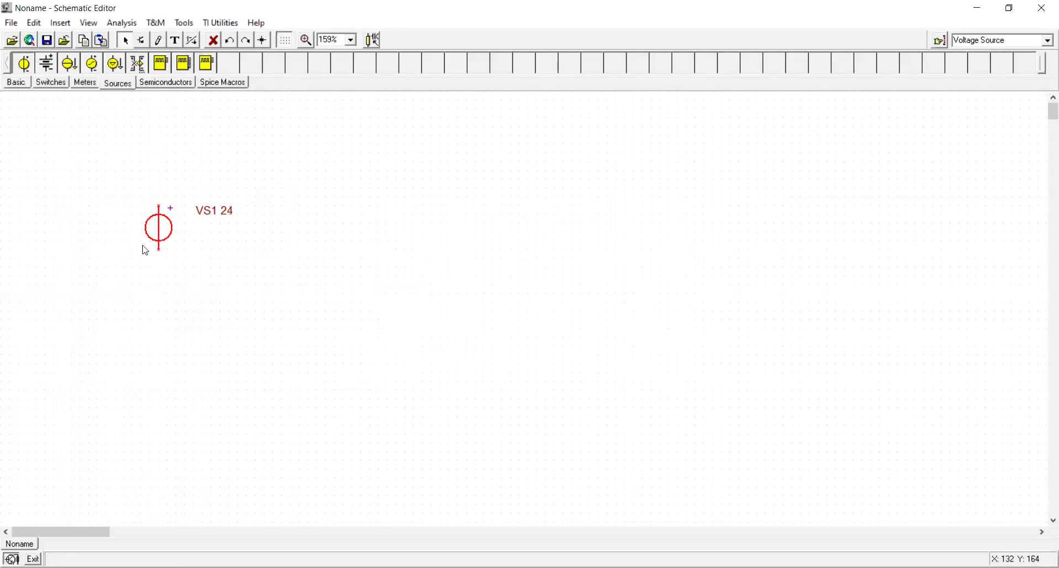
Place a horizontal resistor above and to the right of the voltage source and set its resistance to 40 ohm
click(22, 83)
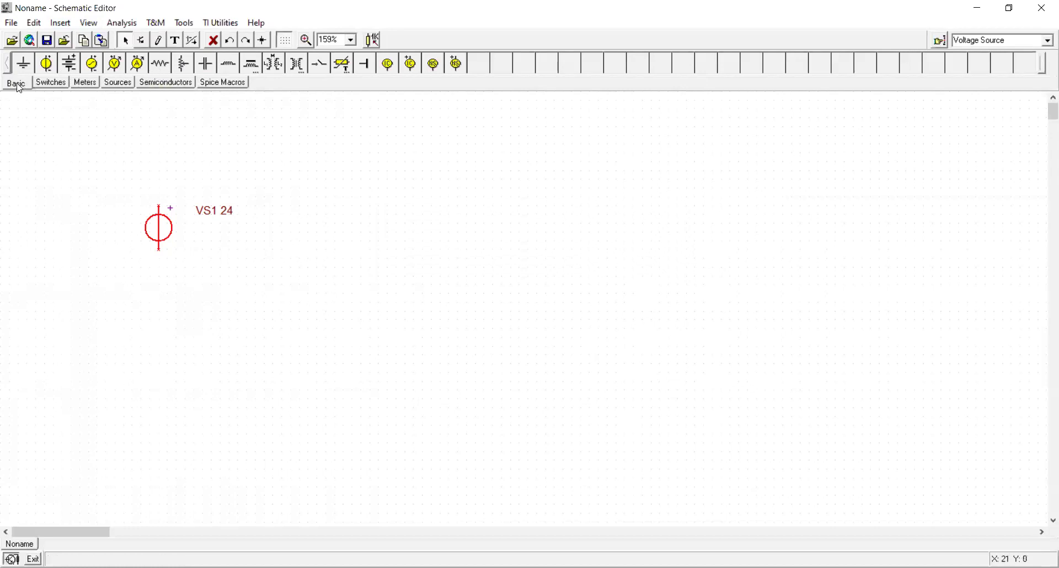
click(165, 64)
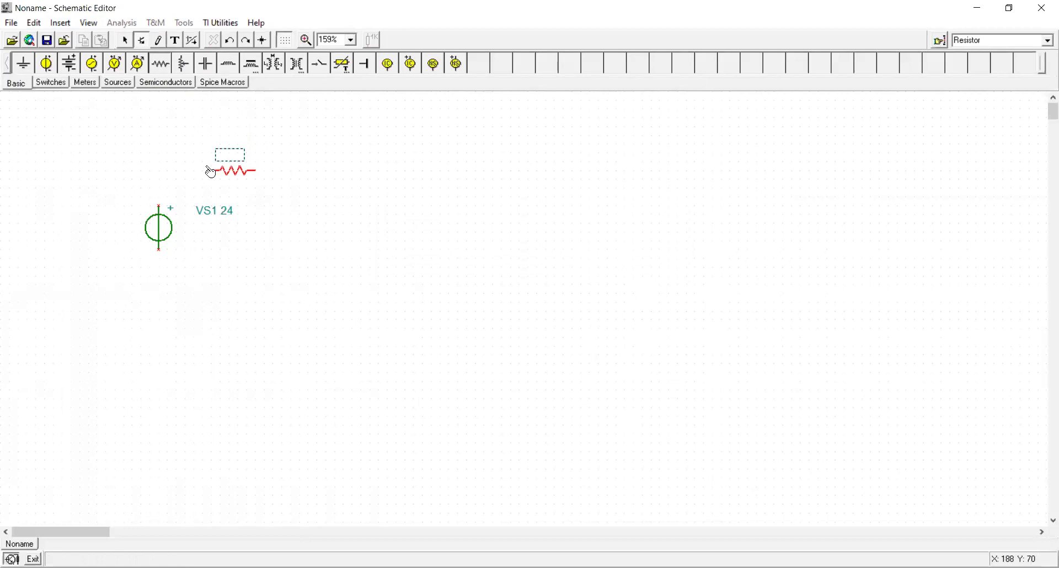
click(210, 173)
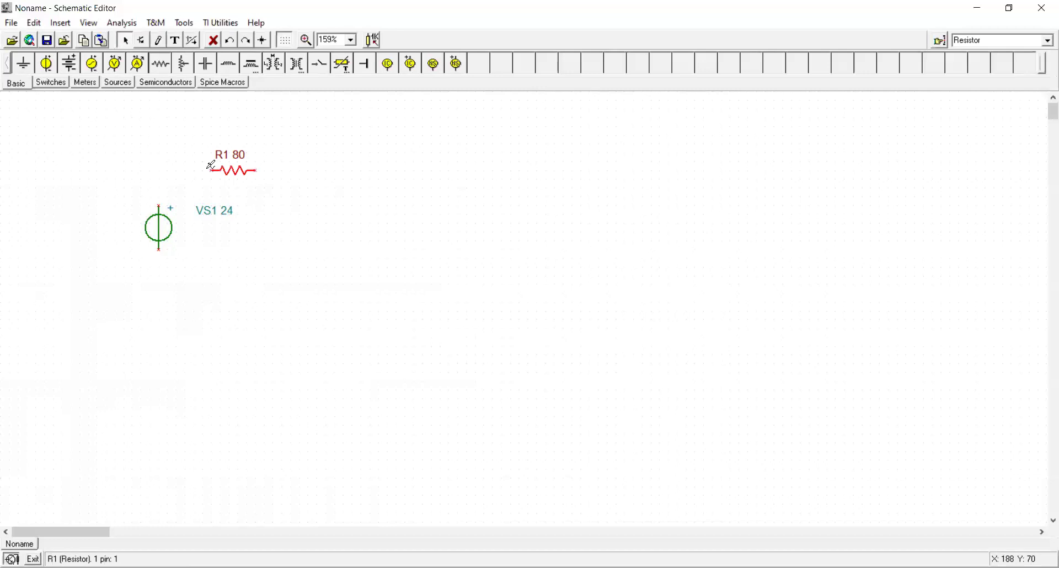
double_click(243, 177)
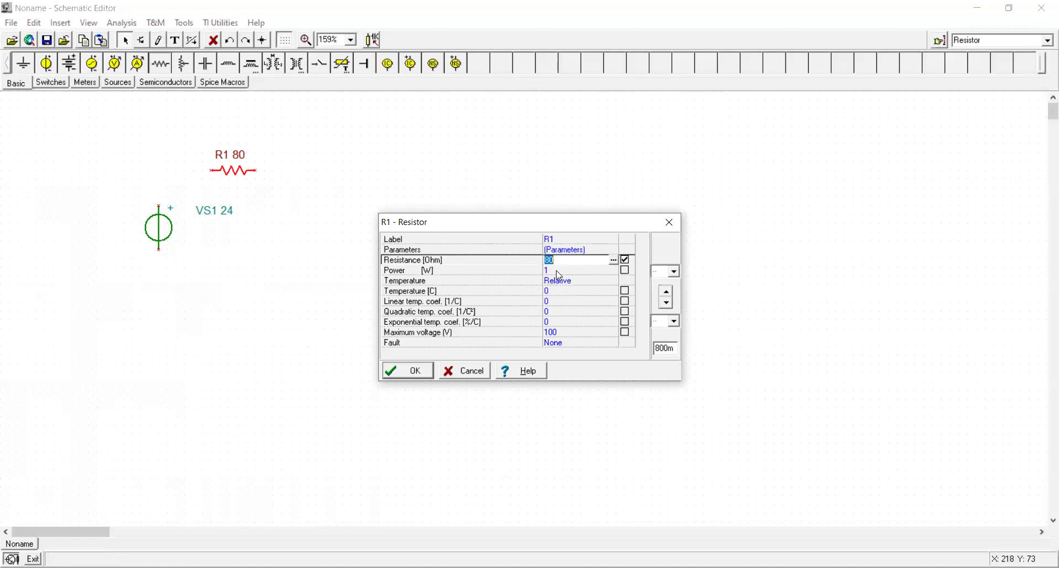
text(40)
key(Return)
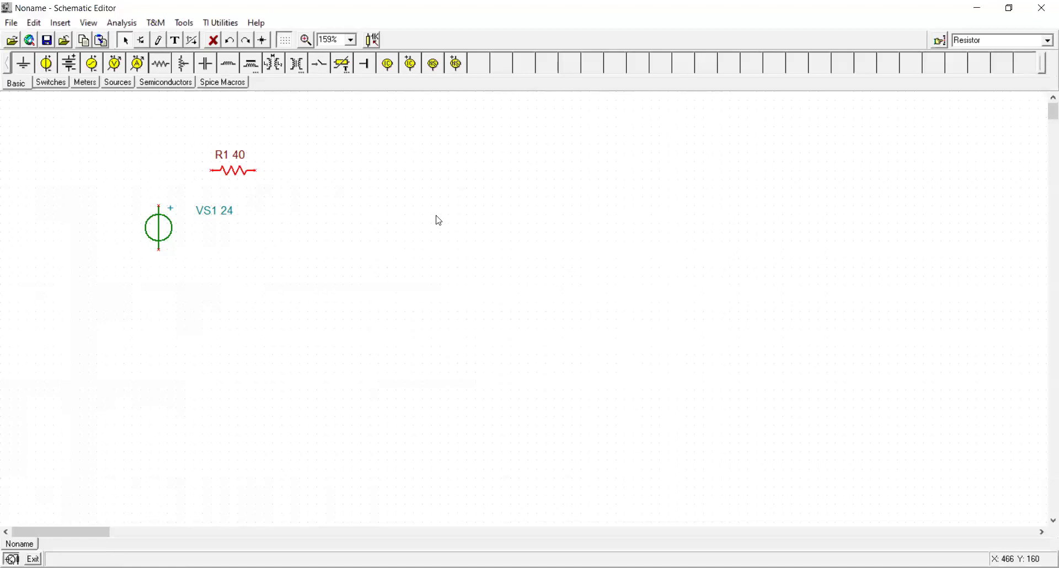
Place a second resistor, rotated to vertical, below and to the right of R1, accepting its 40 ohm resistance
click(162, 65)
key(ctrl+l)
click(362, 243)
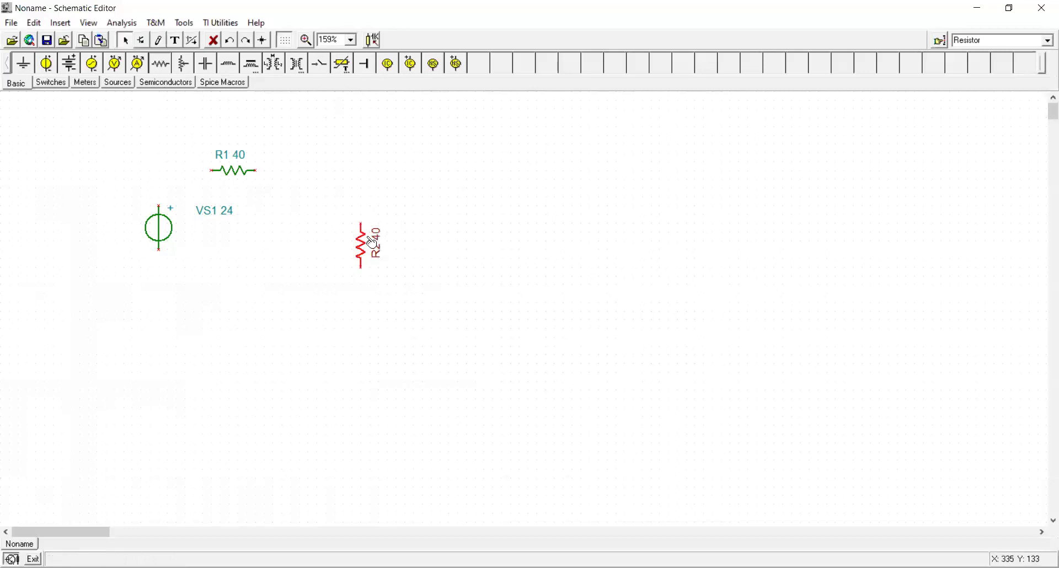
double_click(374, 245)
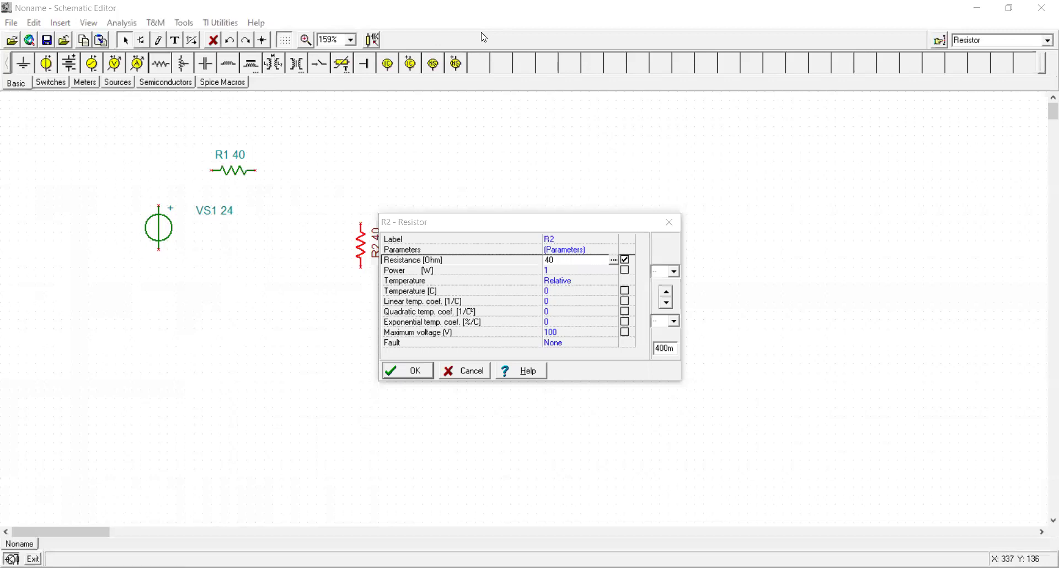
key(Return)
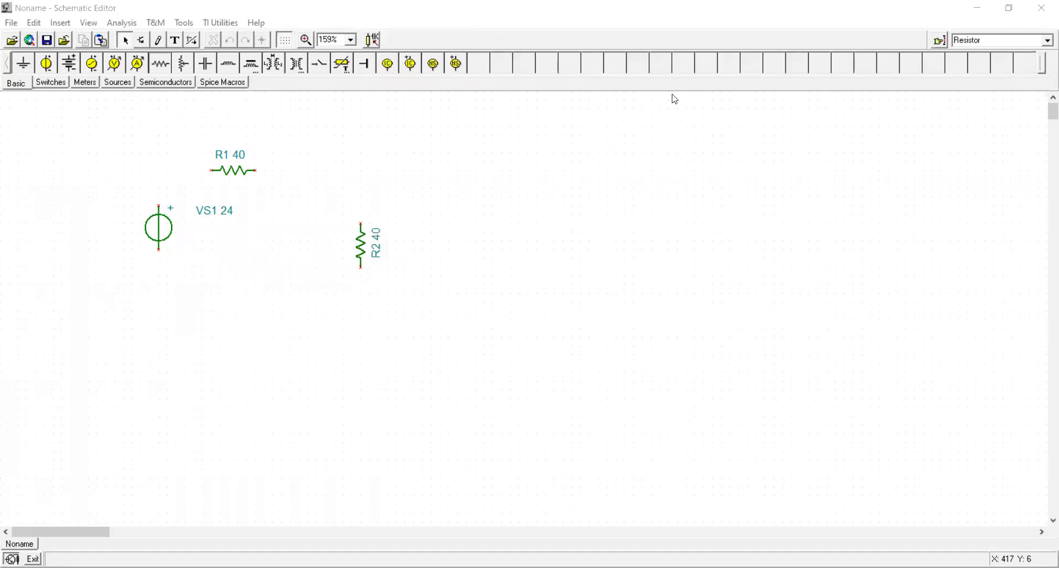
Copy the vertical resistor R2 and place the duplicate to its right at the same height
click(364, 260)
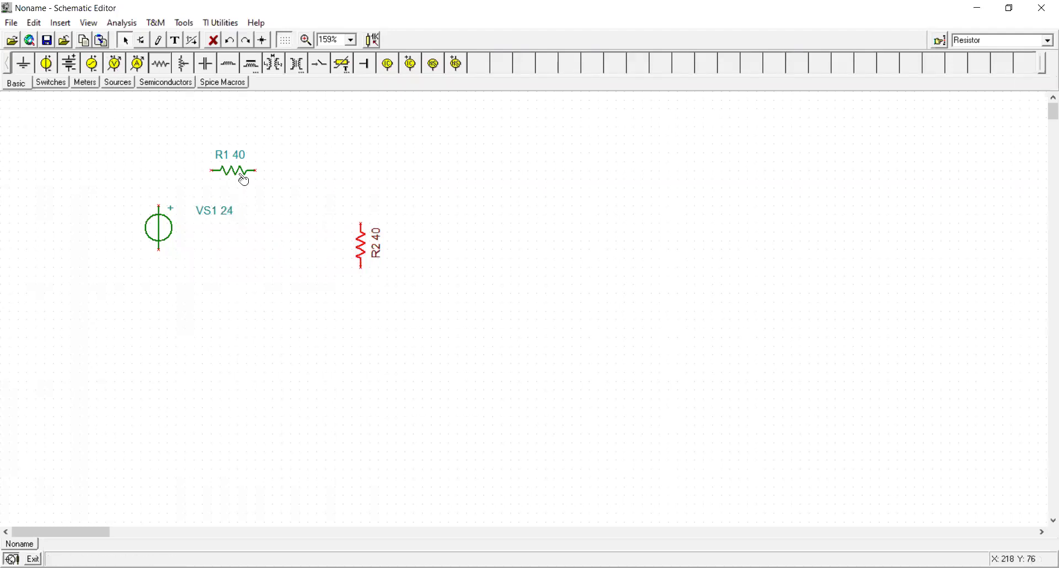
click(355, 218)
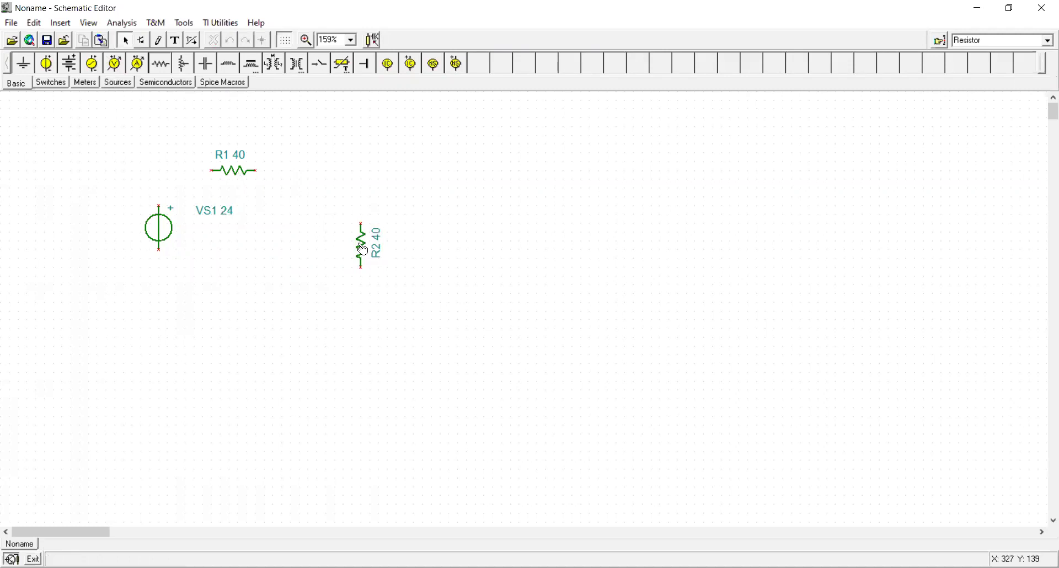
click(362, 250)
key(ctrl+v)
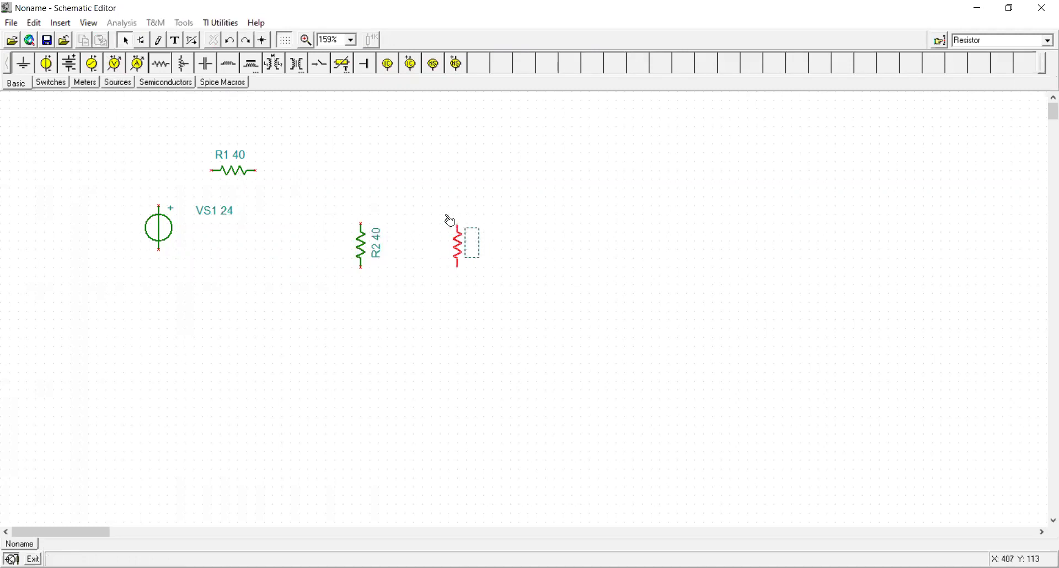
click(450, 220)
Set the resistance of vertical resistor R2 to 30 ohm and of its copy R3 to 80 ohm
double_click(361, 245)
text(30)
key(Return)
click(480, 243)
double_click(480, 243)
text(80)
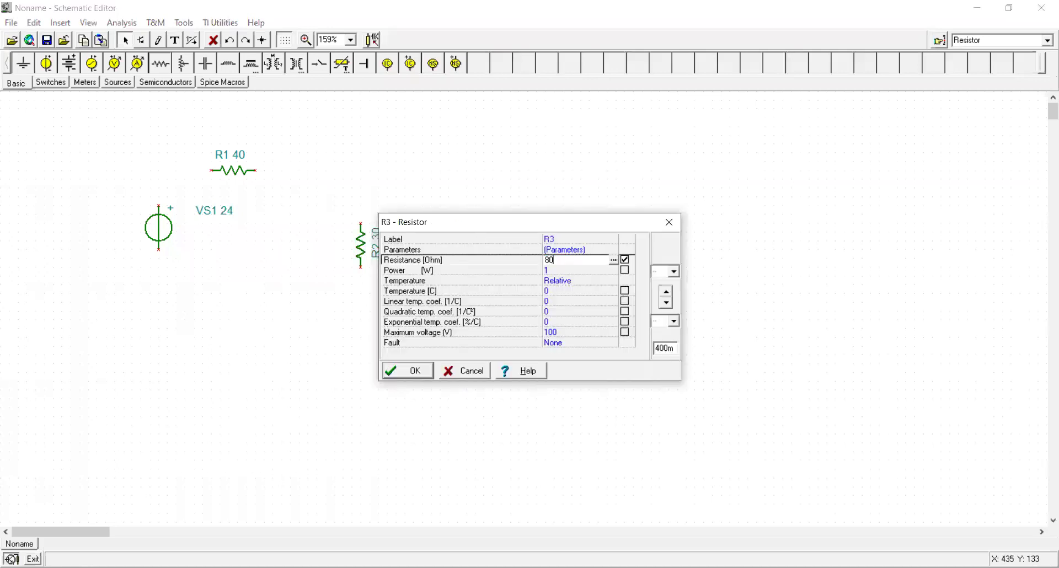
key(Return)
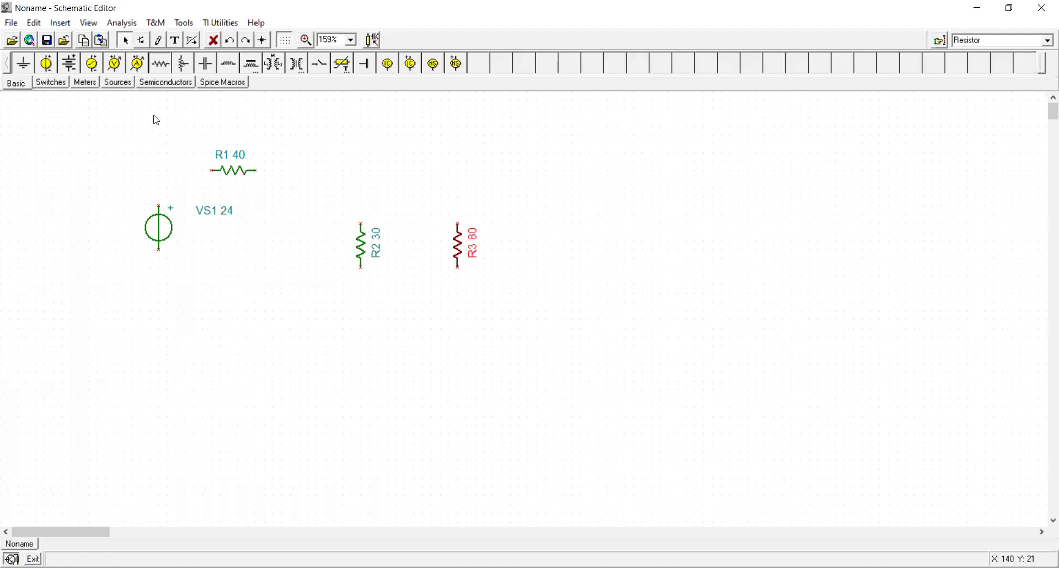
Place a Zener diode just to the right of R1, in line with it
click(150, 87)
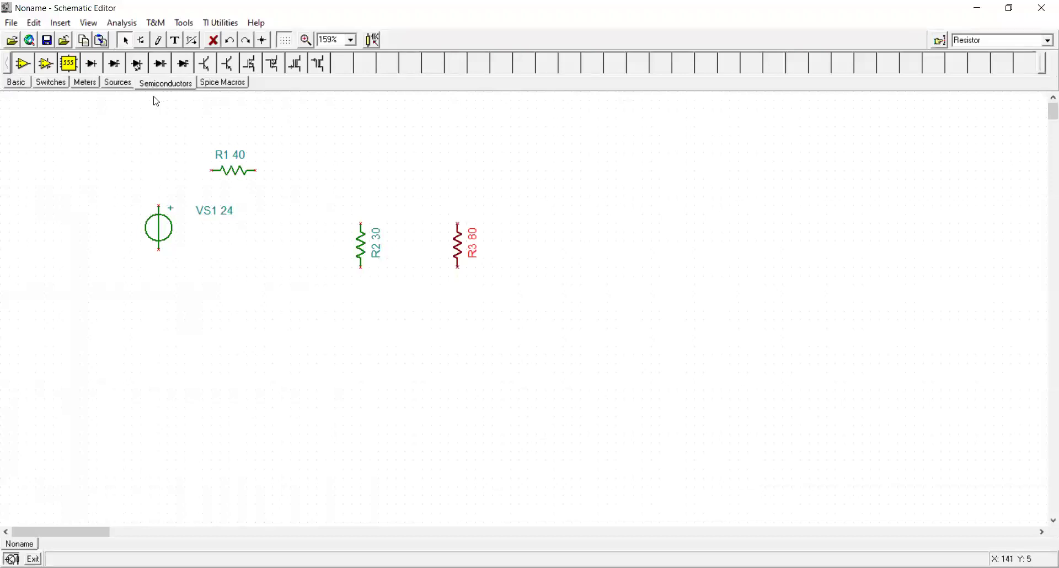
click(115, 65)
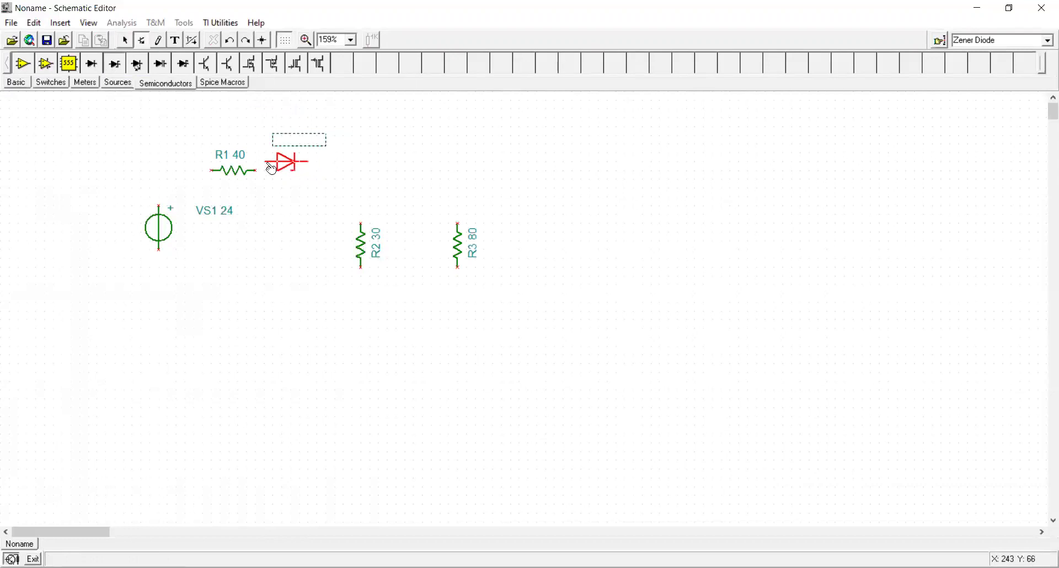
click(275, 168)
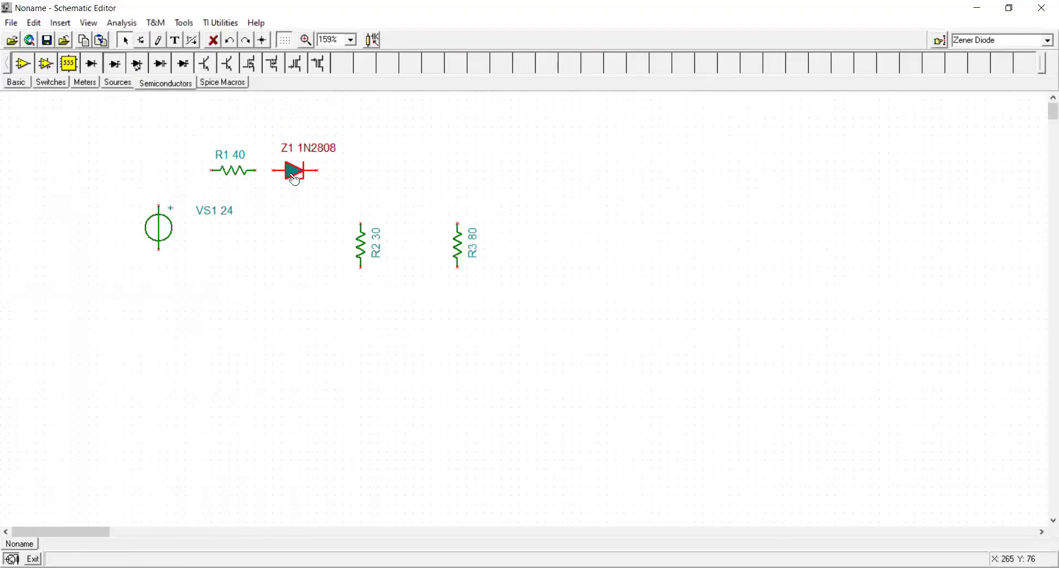
Open the type catalog of Zener diode Z1 and compare the Zener voltages of types 1N2804 through 1N2808
double_click(294, 181)
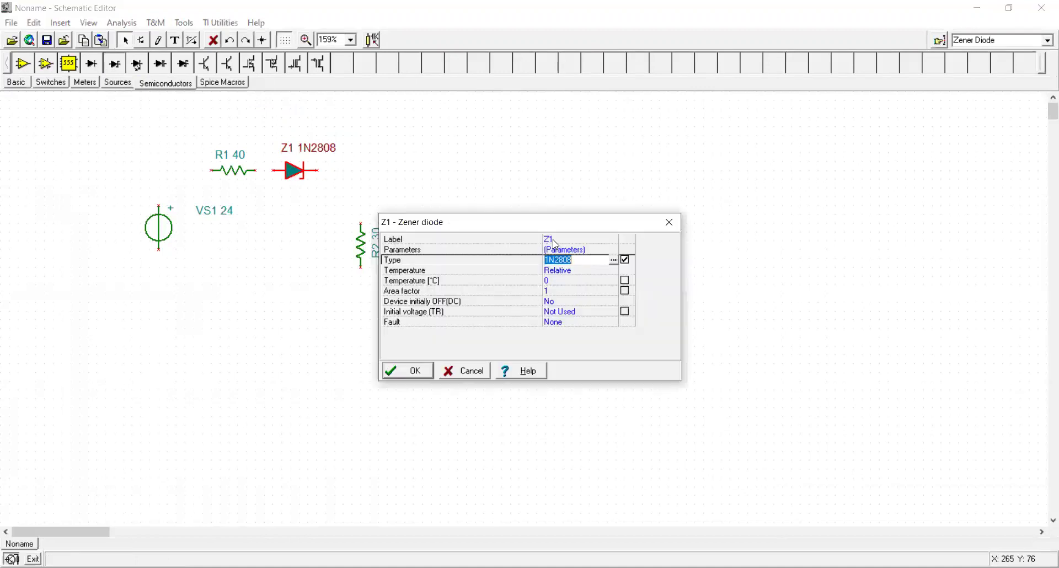
click(602, 263)
click(613, 261)
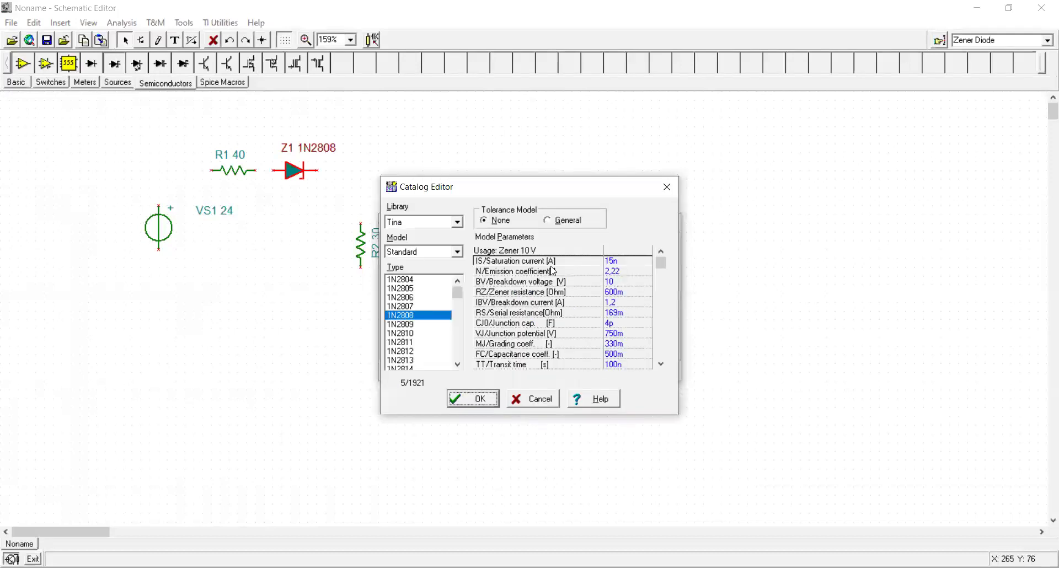
click(419, 324)
scroll(418, 325, up, 5)
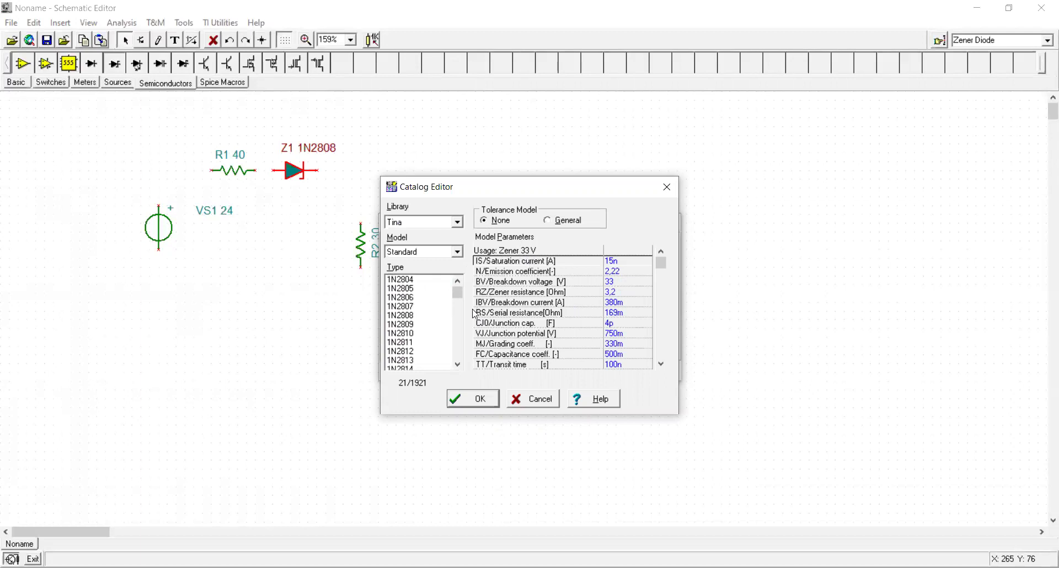
click(426, 283)
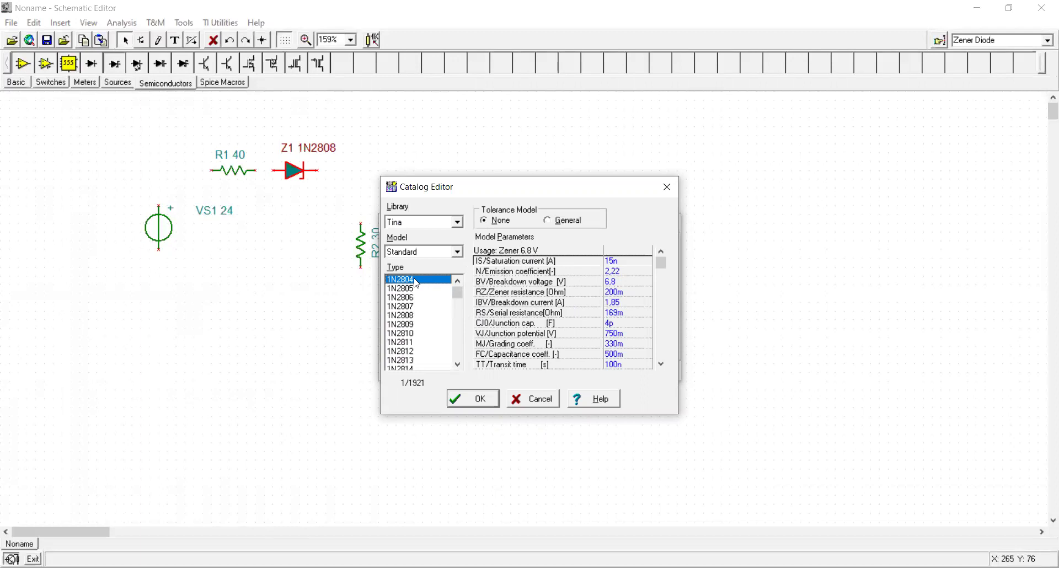
key(Down)
key(Down)
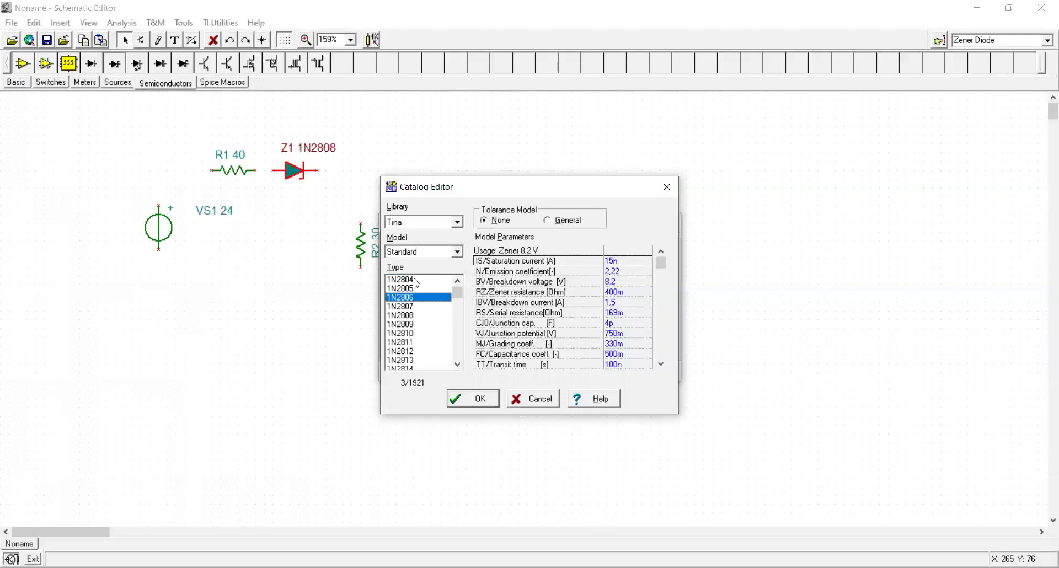
key(Up)
key(Down)
key(Down)
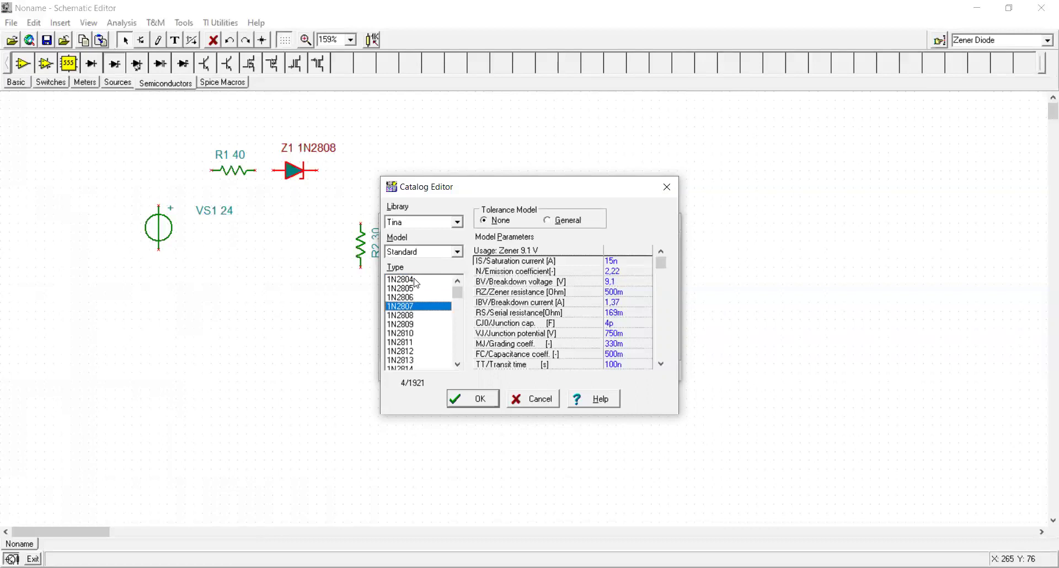
key(Down)
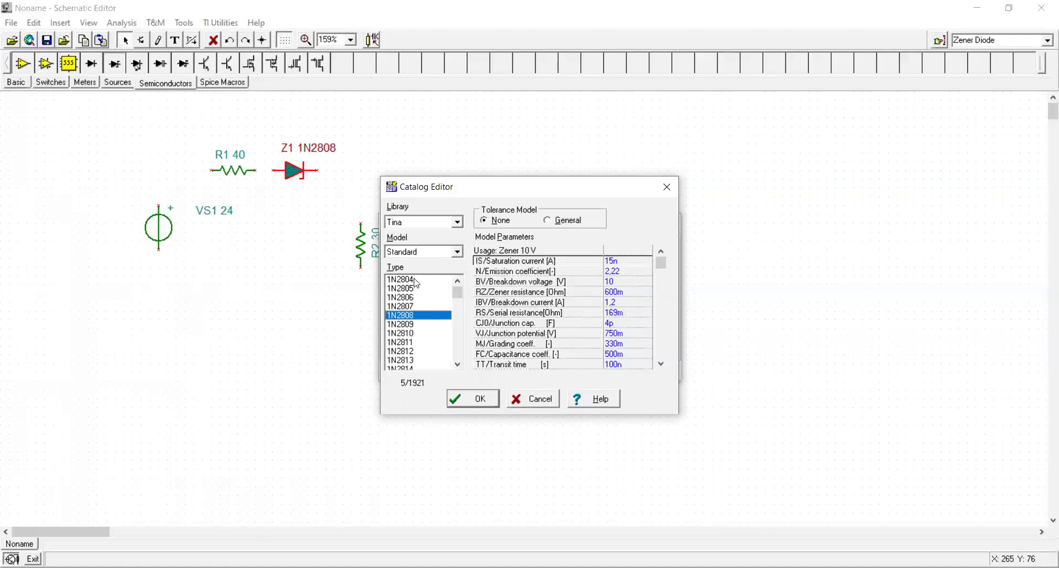
key(Up)
key(Up)
key(Up)
key(Up)
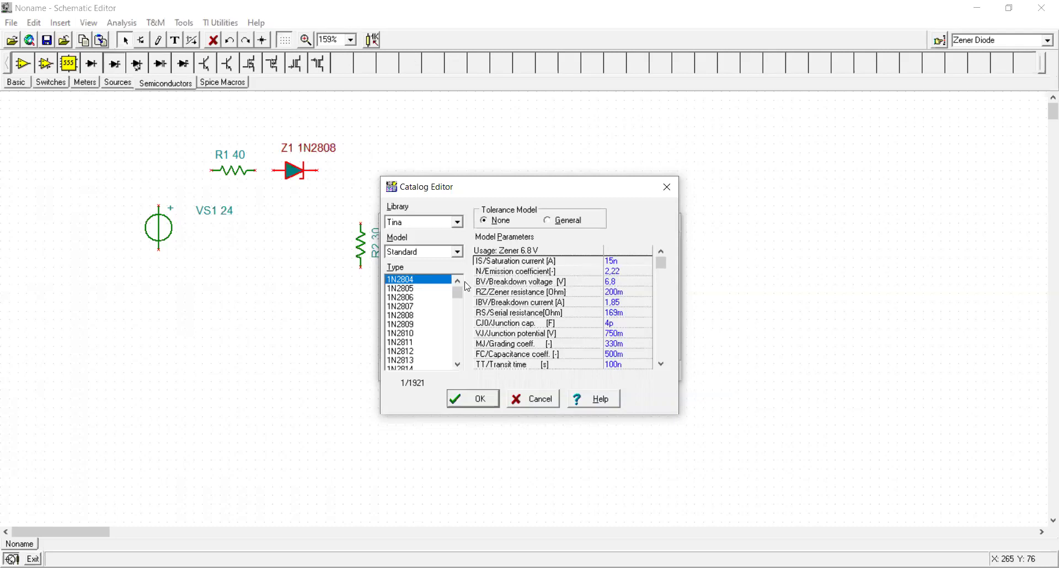
Choose Zener type 1N2808 for Z1 and set its Zener resistance to 250m ohm
click(404, 308)
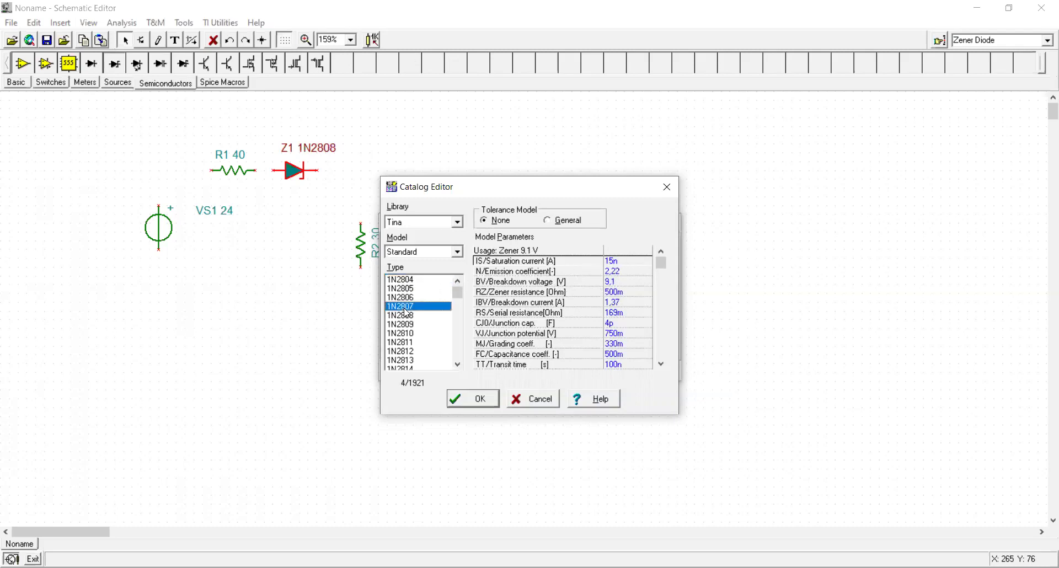
click(406, 315)
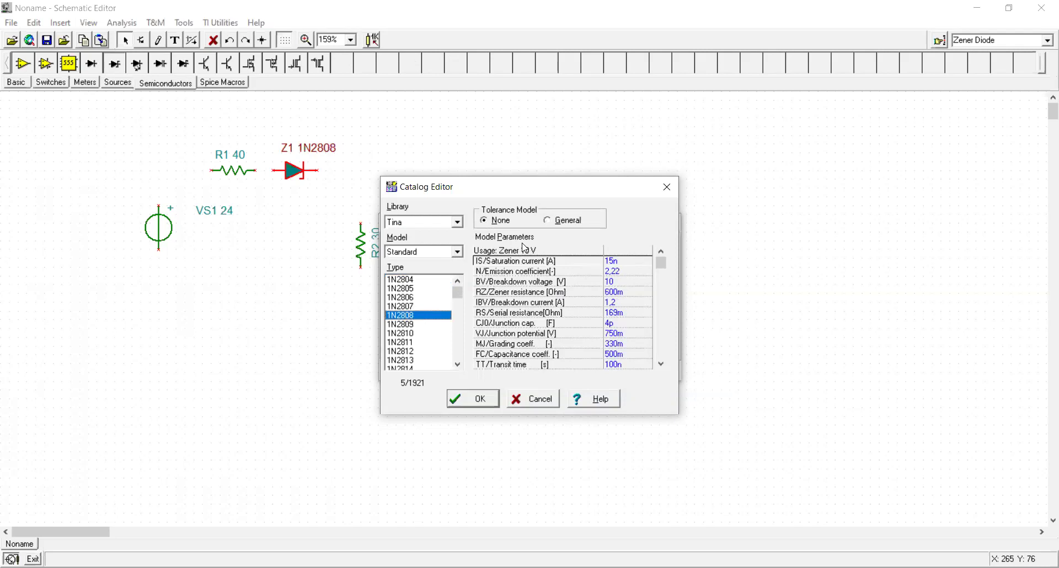
click(619, 281)
click(619, 281)
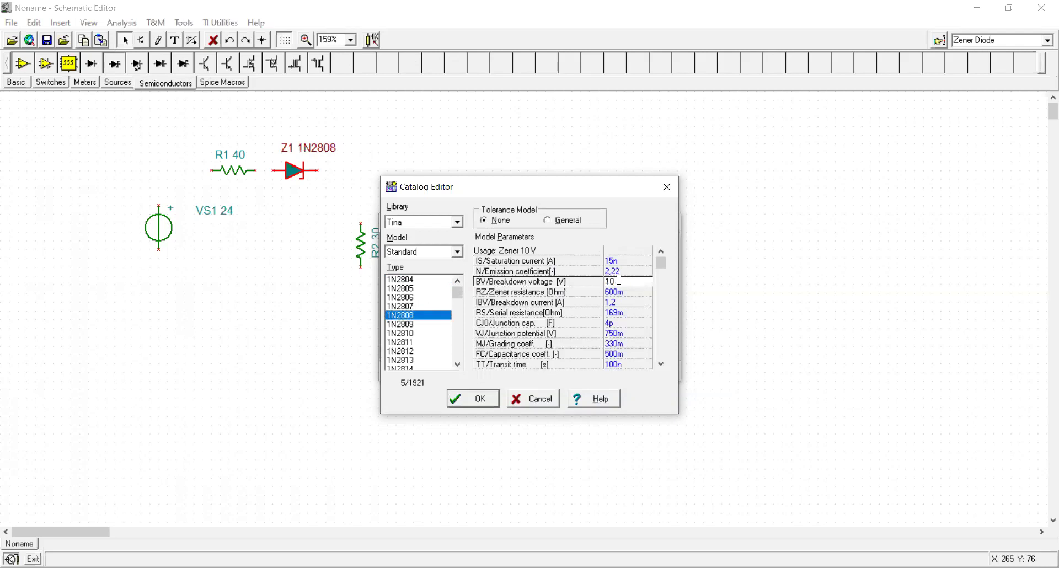
click(622, 293)
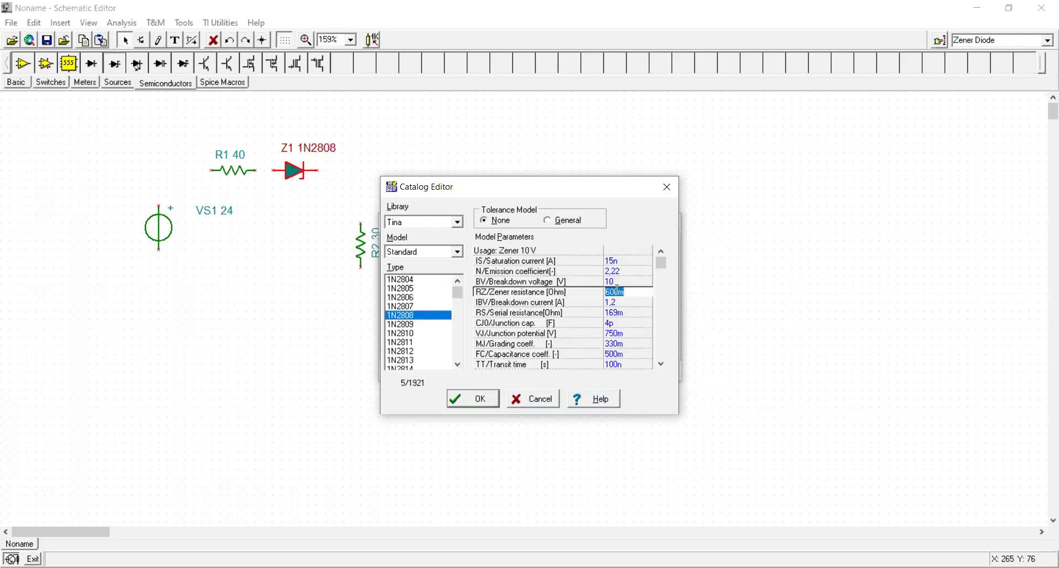
click(608, 292)
key(BackSpace)
key(Delete)
text(25)
Set the serial resistance of the 1N2808 model to 100m ohm
click(620, 313)
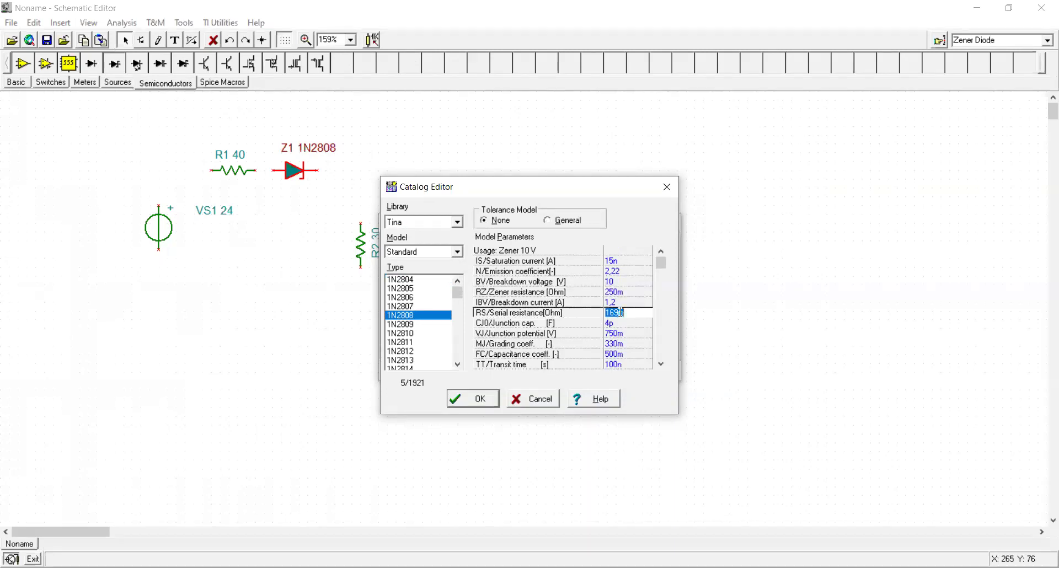
click(619, 313)
key(BackSpace)
key(BackSpace)
text(00)
Set the junction potential of the 1N2808 model to 700m V and apply the settings to Z1
click(627, 333)
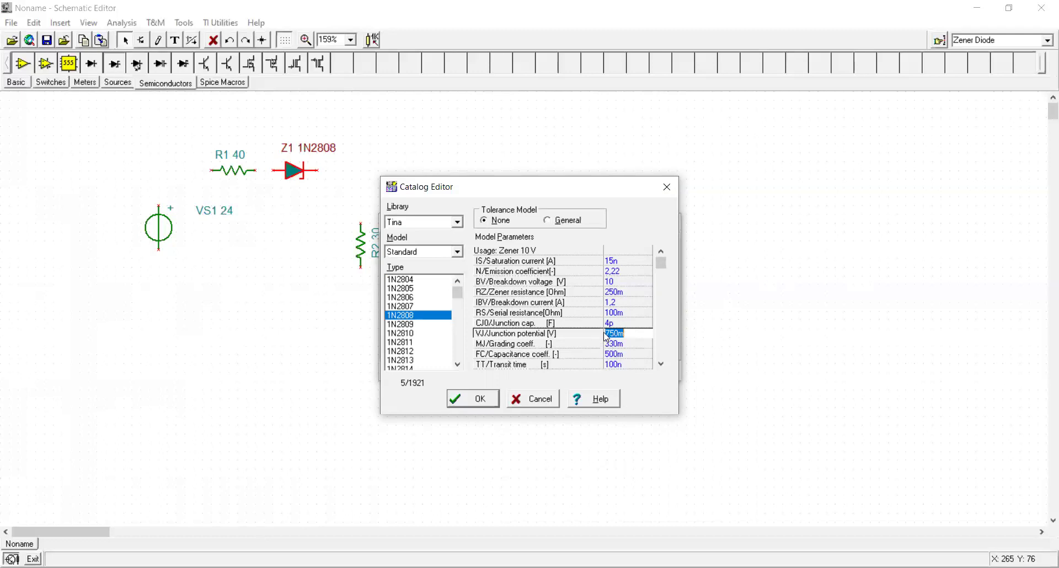
text(70m)
click(616, 334)
text(0)
scroll(617, 335, down, 4)
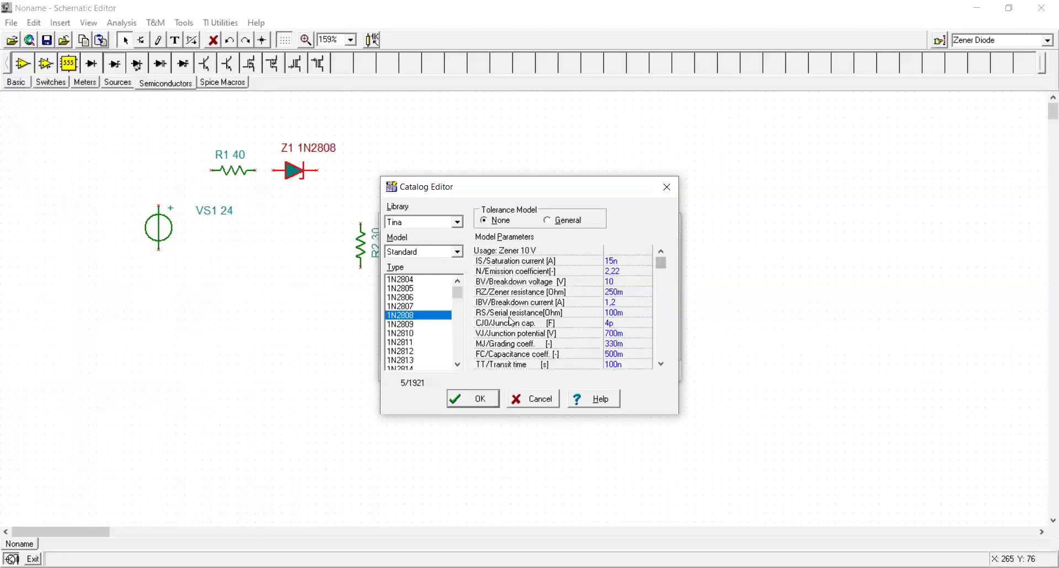
click(494, 406)
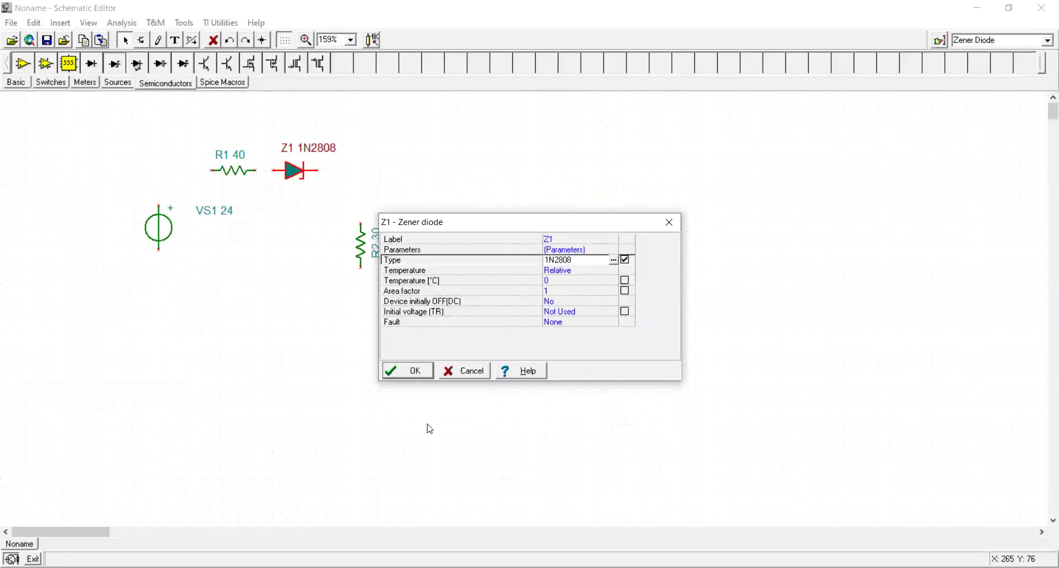
click(411, 377)
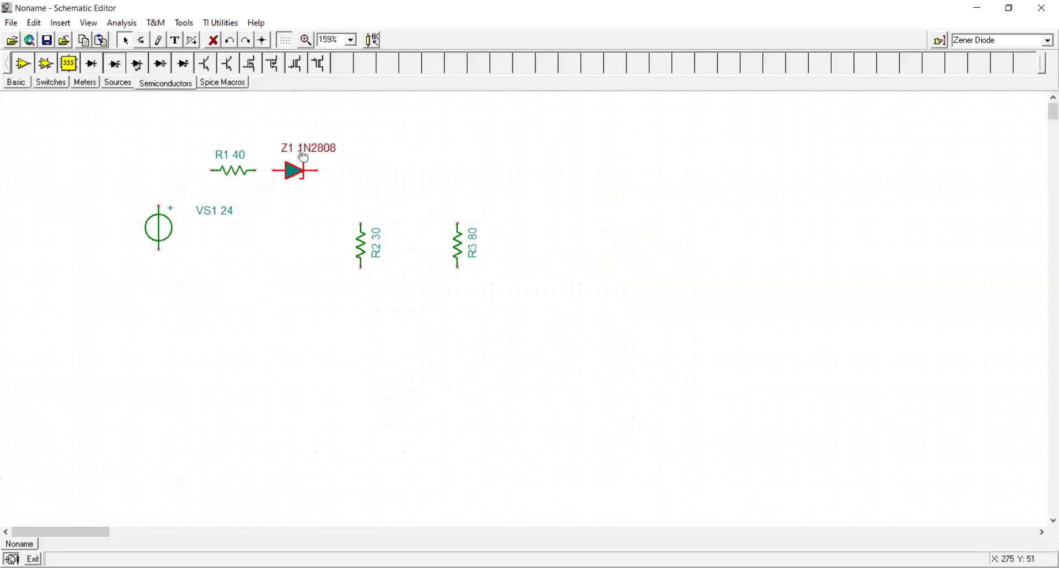
Copy Zener diode Z1, rotate the copy to point upward directly above R2, and shift both R2 and the copy slightly down
mouse_move(298, 148)
mouse_down()
mouse_move(340, 189)
mouse_move(331, 182)
mouse_move(355, 177)
mouse_move(357, 142)
mouse_move(374, 184)
mouse_move(355, 179)
mouse_move(359, 196)
mouse_up()
key(ctrl+l)
key(ctrl+l)
key(ctrl+l)
key(ctrl+l)
key(ctrl+l)
key(ctrl+l)
key(ctrl+l)
key(ctrl+l)
key(ctrl+l)
key(ctrl+l)
key(ctrl+l)
key(ctrl+l)
key(ctrl+l)
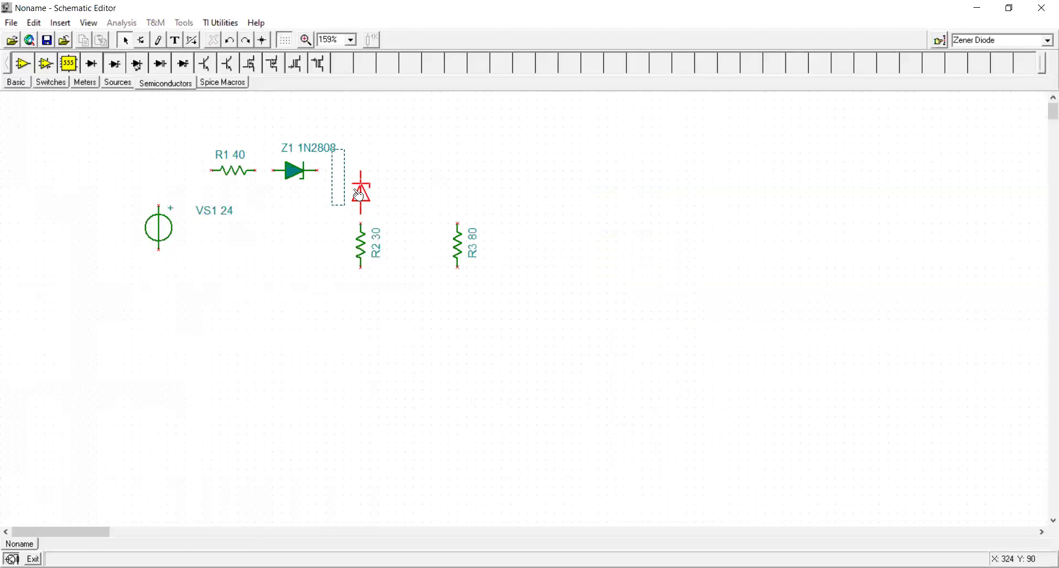
drag(359, 196, 358, 196)
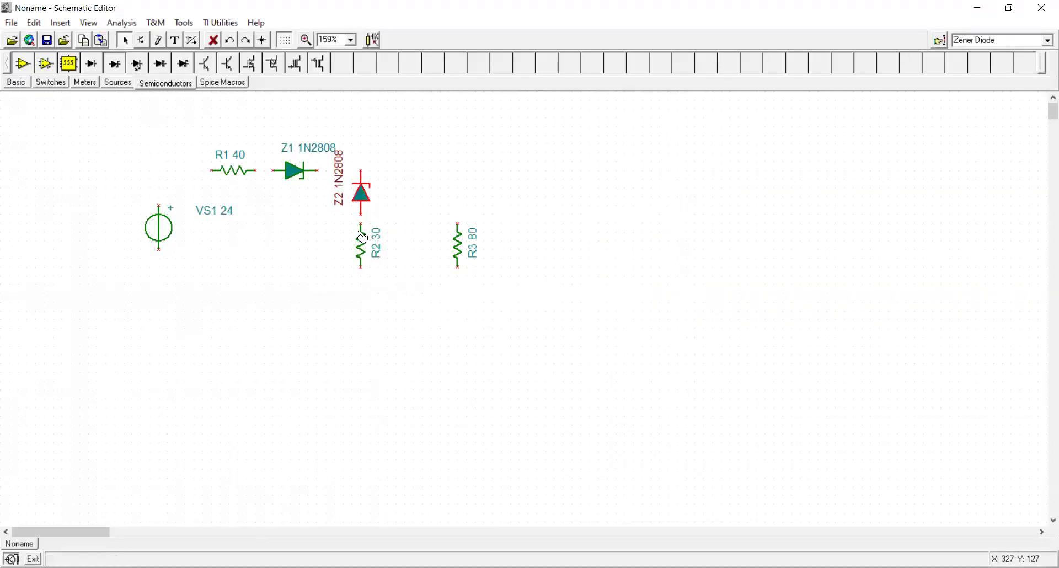
drag(363, 249, 363, 266)
drag(366, 197, 367, 215)
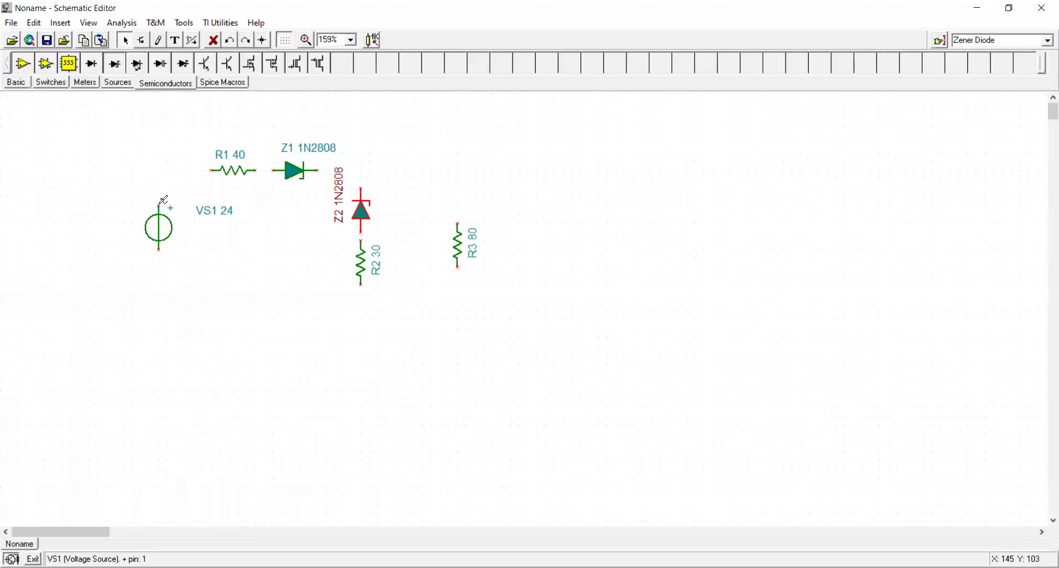
Wire the source's positive pin through R1 and Z1 to the top of R3, with a branch down through Z2 to R2
mouse_move(164, 201)
mouse_down()
mouse_move(173, 168)
mouse_move(207, 167)
mouse_up()
key(Escape)
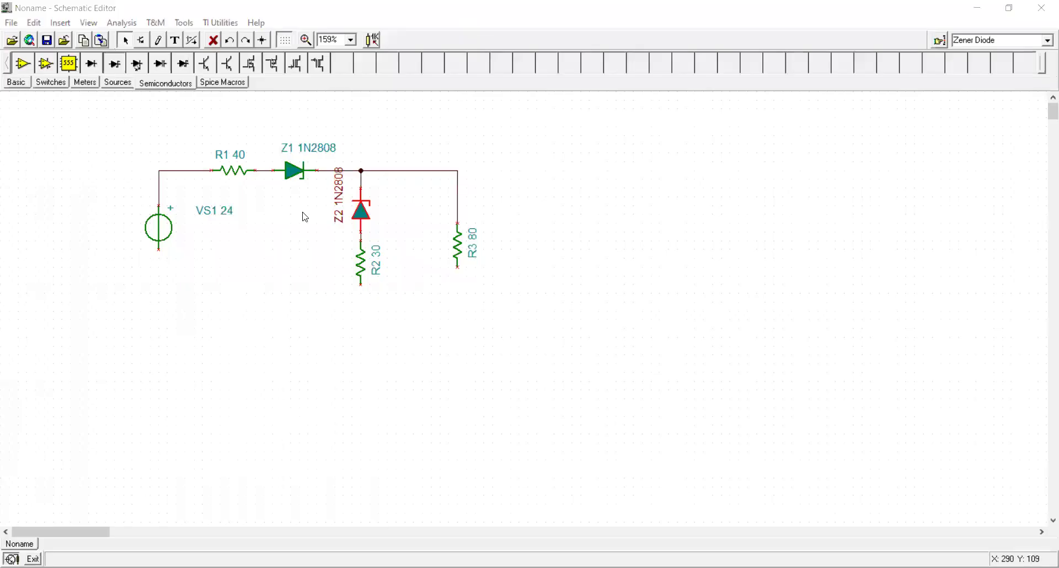
Place three ground symbols at the same height below voltage source VS1, R2 and R3
click(11, 86)
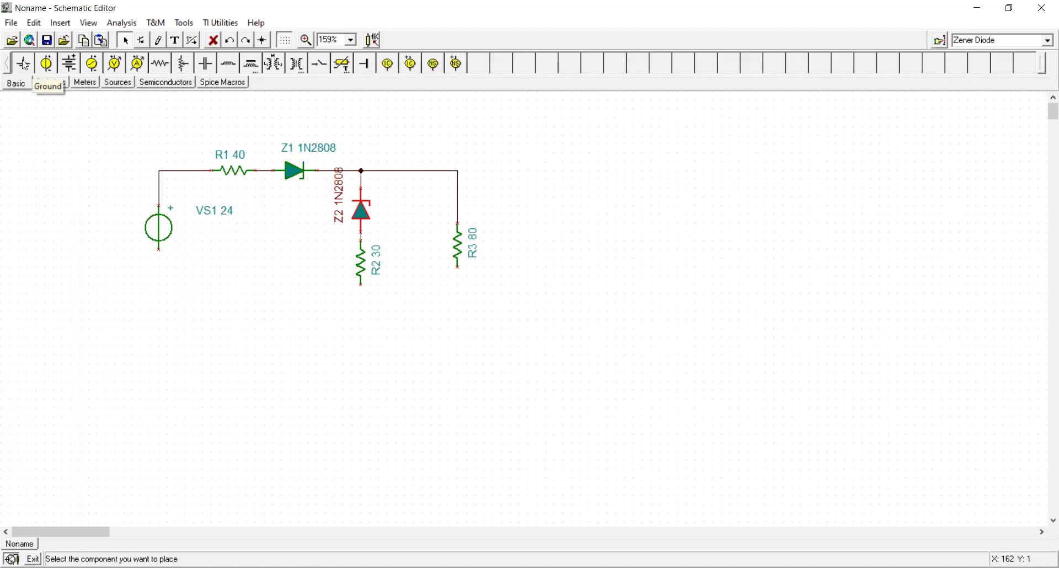
click(24, 64)
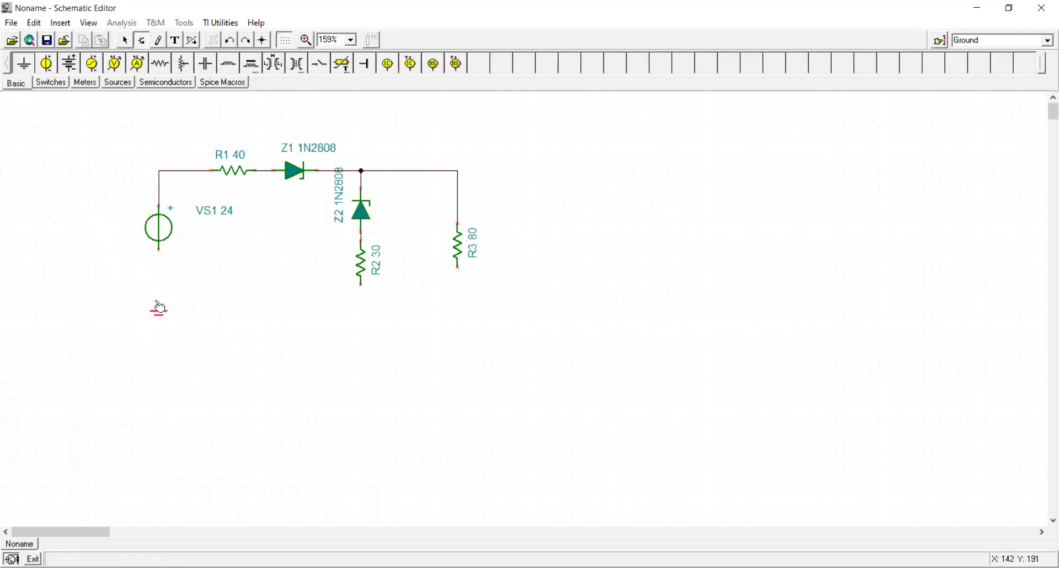
click(159, 307)
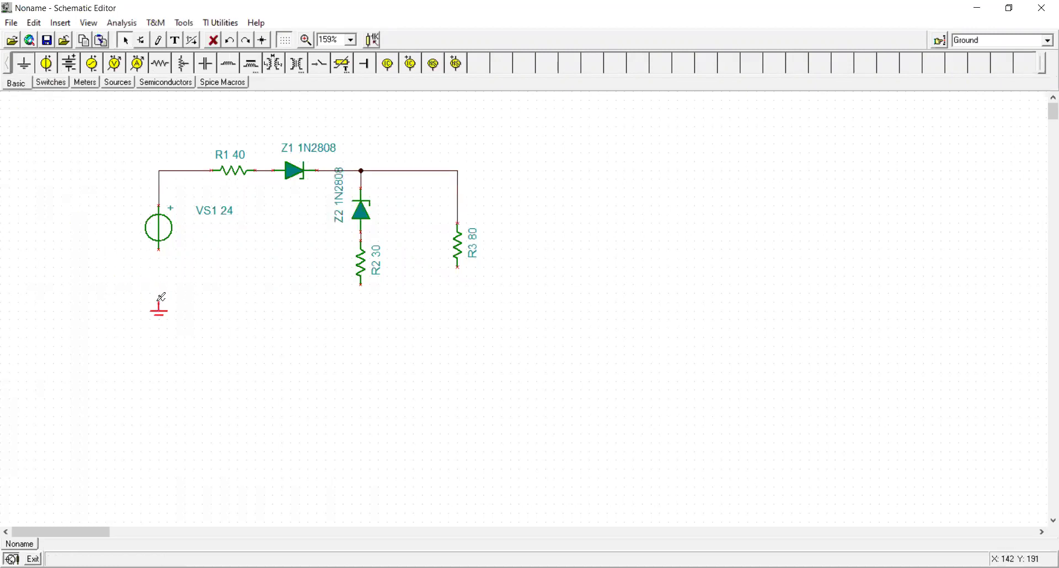
click(33, 71)
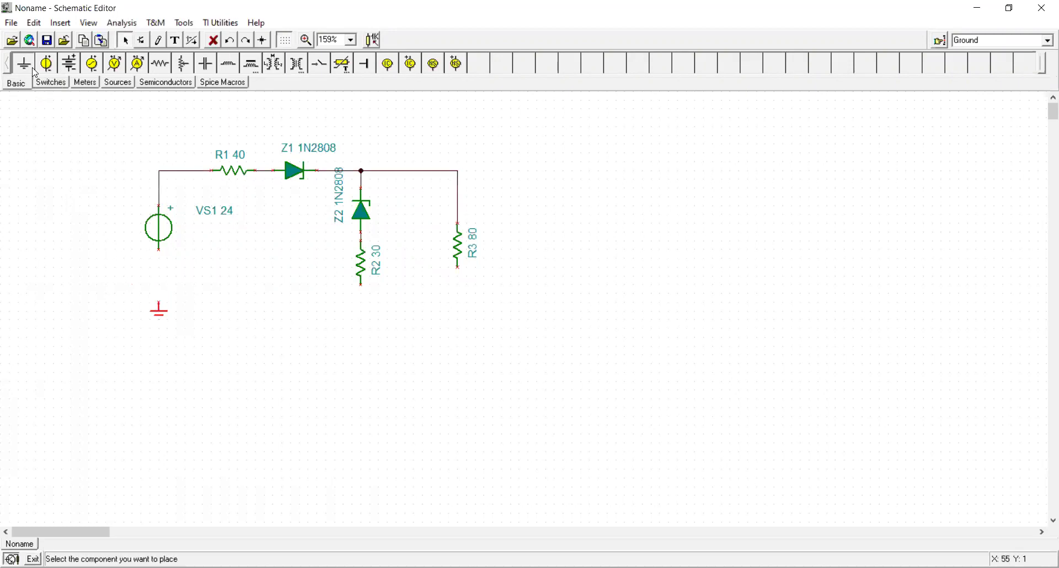
click(360, 307)
click(457, 306)
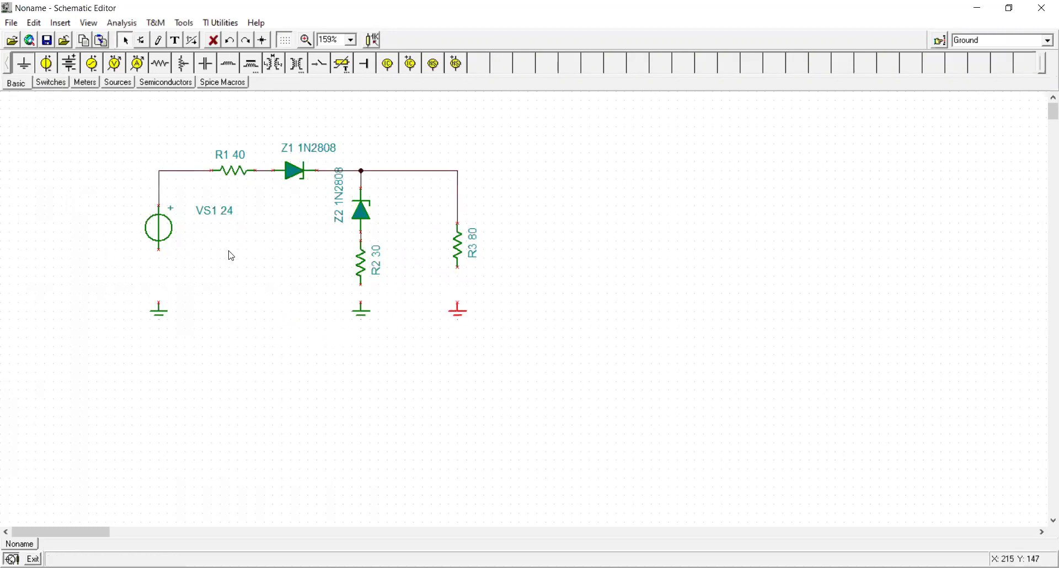
Wire the lower pins of VS1, R2 and R3 to the ground symbols below them
drag(159, 249, 158, 302)
drag(361, 286, 362, 309)
drag(458, 270, 456, 303)
Run the DC analysis results table, enlarge it to examine all currents and voltages, and close it
click(126, 25)
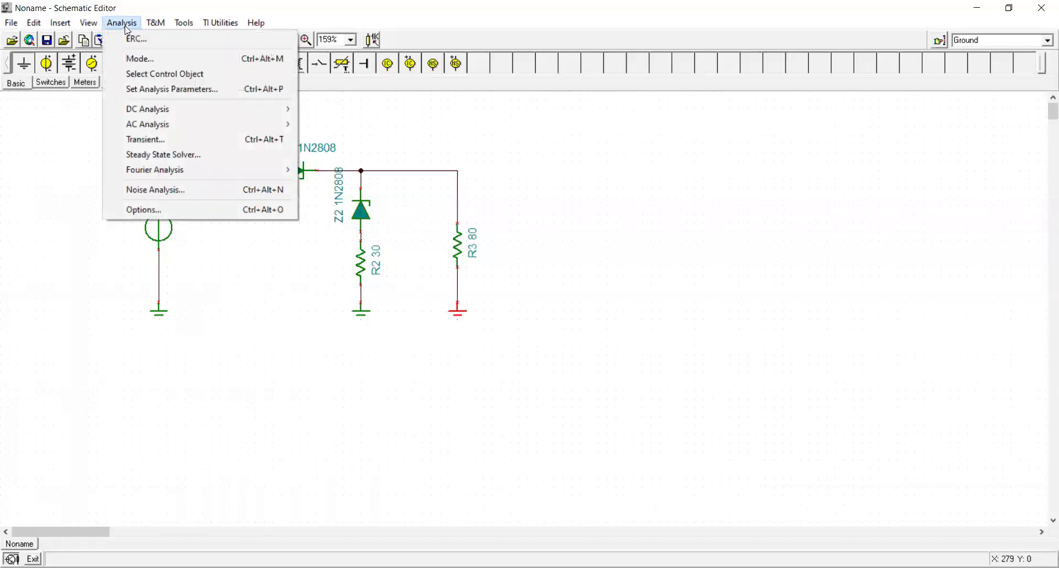
mouse_move(157, 105)
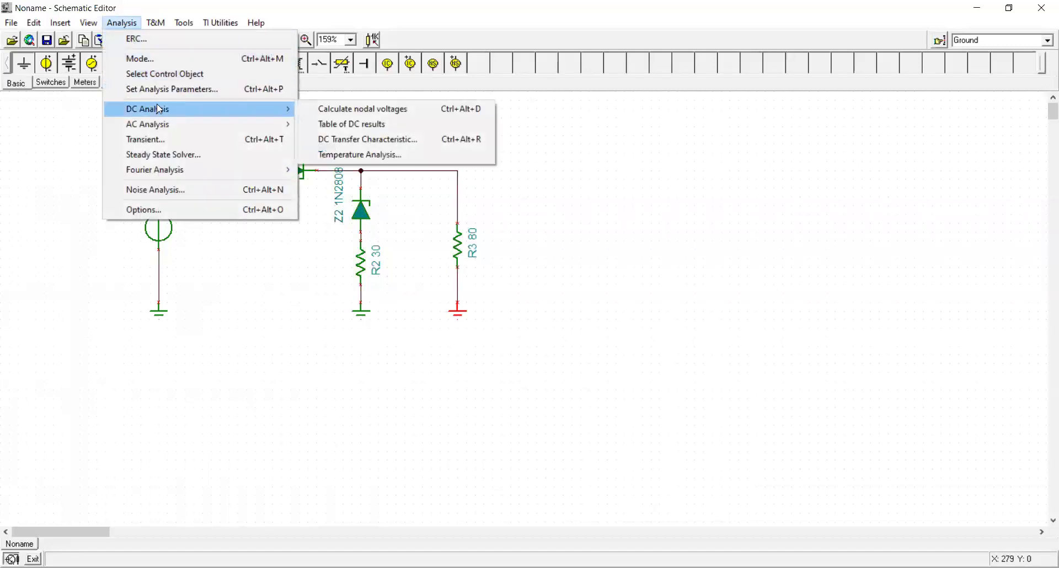
click(375, 130)
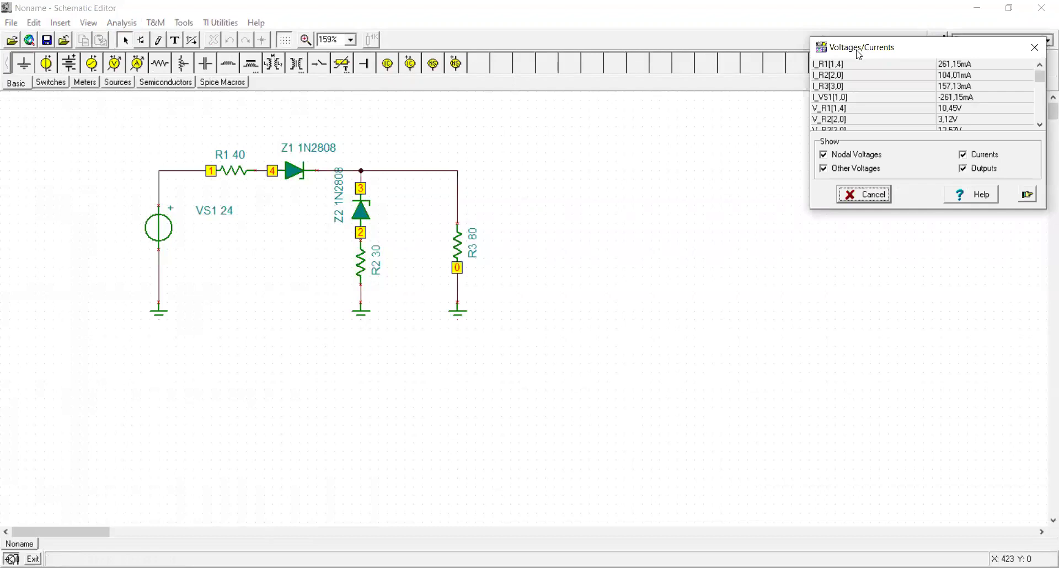
drag(860, 55, 564, 69)
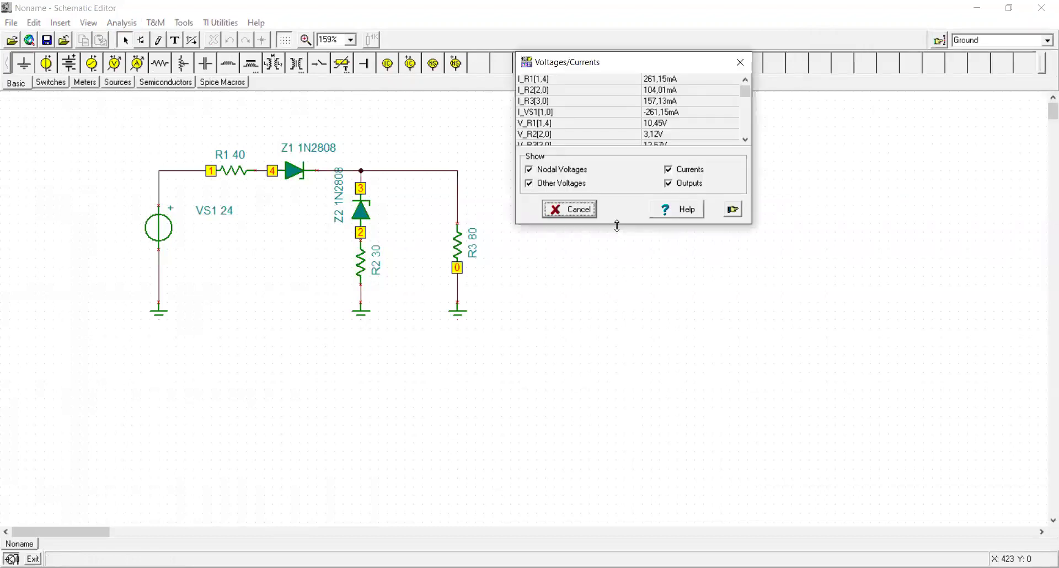
drag(617, 226, 617, 339)
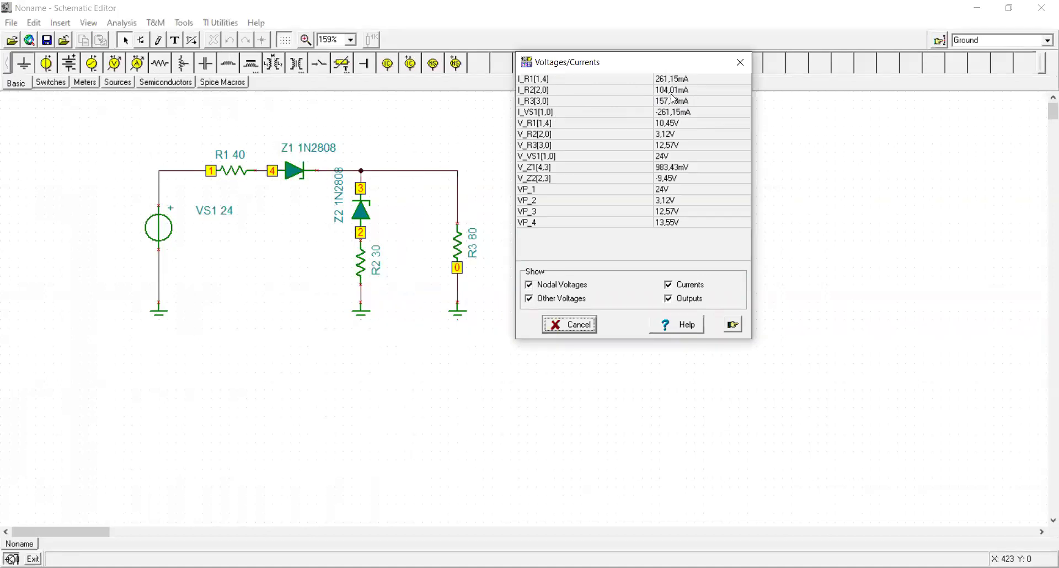
click(691, 131)
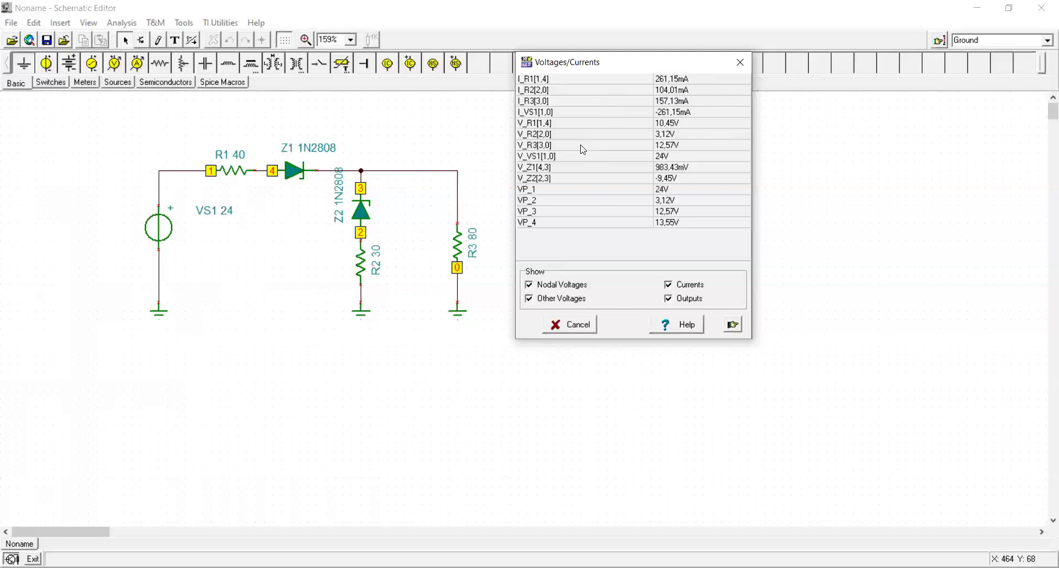
click(562, 330)
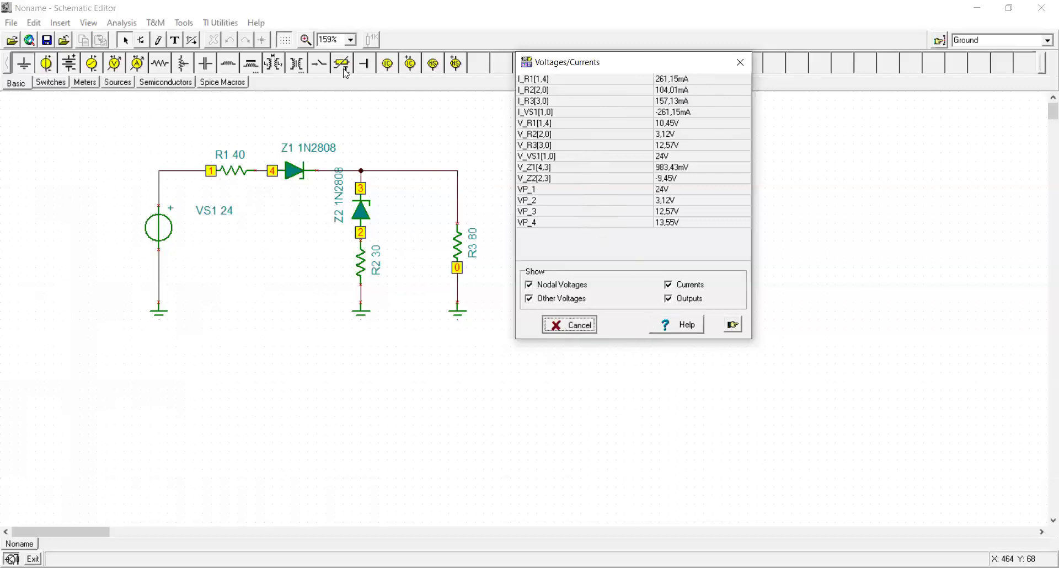
Add a voltmeter above Z1 and wire it in parallel, with its positive pin on the R1 side
click(95, 84)
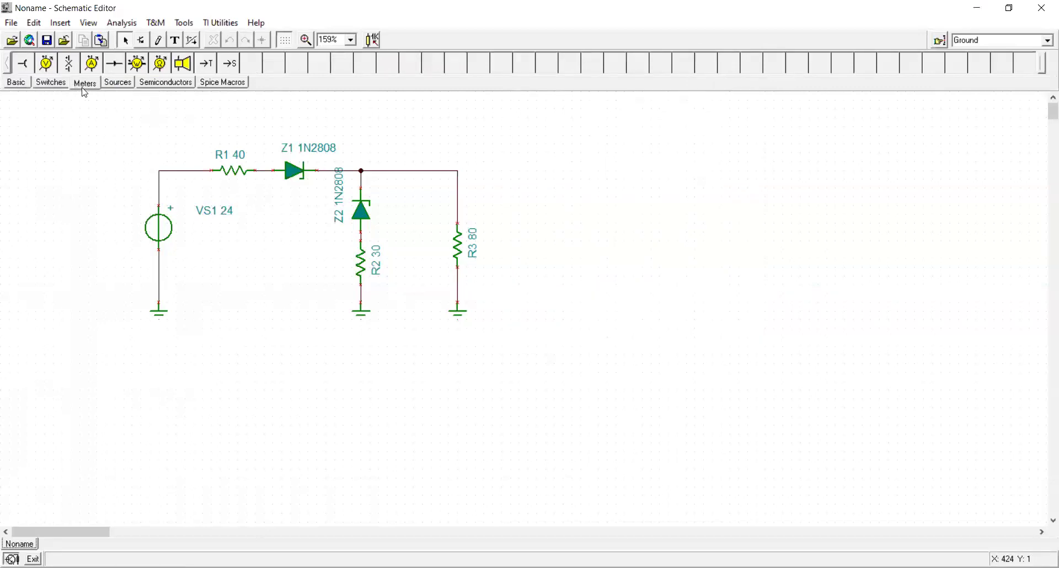
click(46, 62)
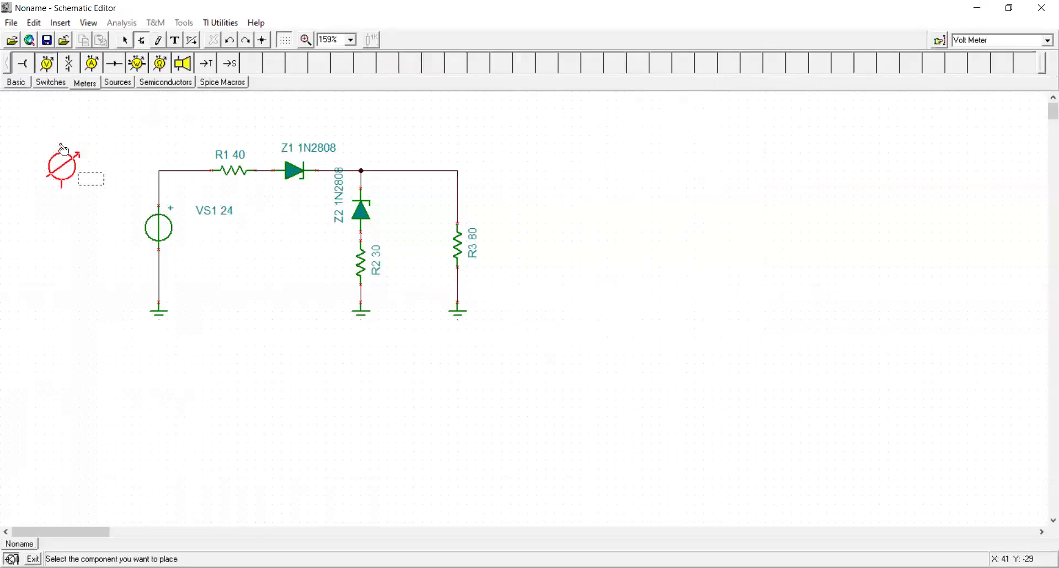
click(72, 186)
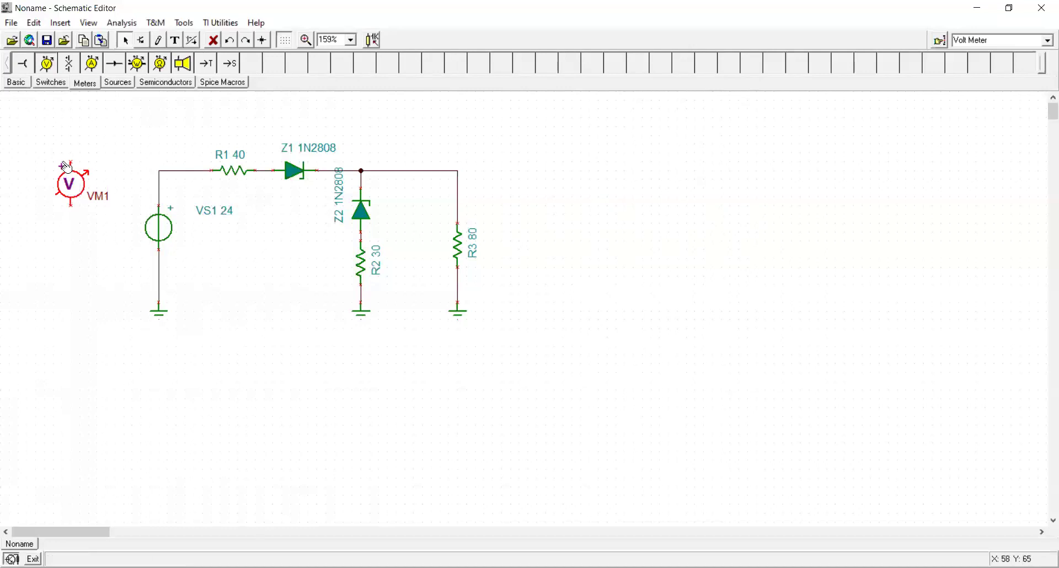
mouse_move(66, 167)
mouse_down()
mouse_move(47, 165)
mouse_move(294, 115)
mouse_move(350, 119)
mouse_move(298, 123)
mouse_move(274, 172)
mouse_up()
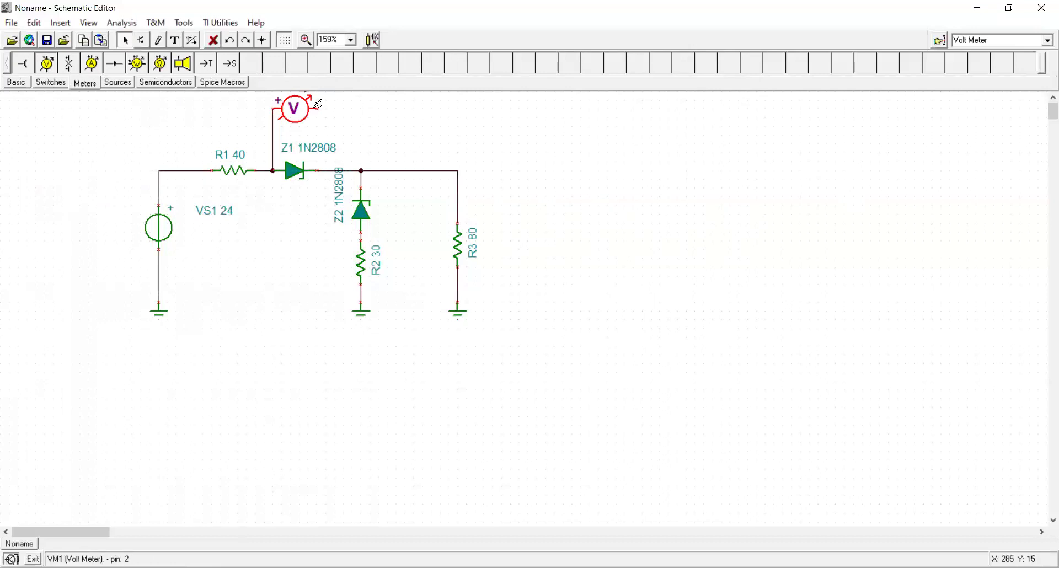
drag(318, 109, 319, 167)
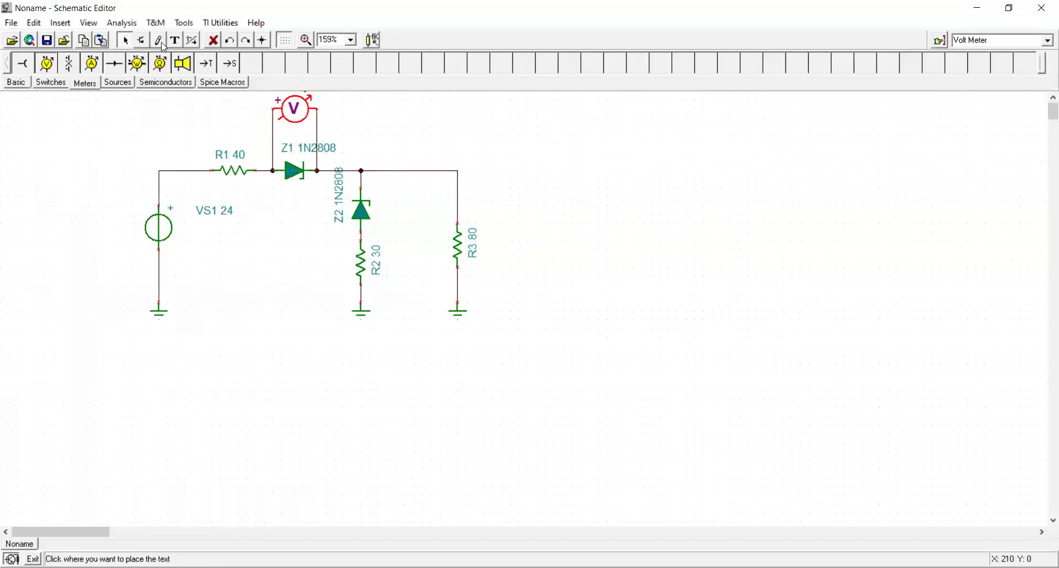
Open the Transient Analysis settings for the circuit
click(134, 26)
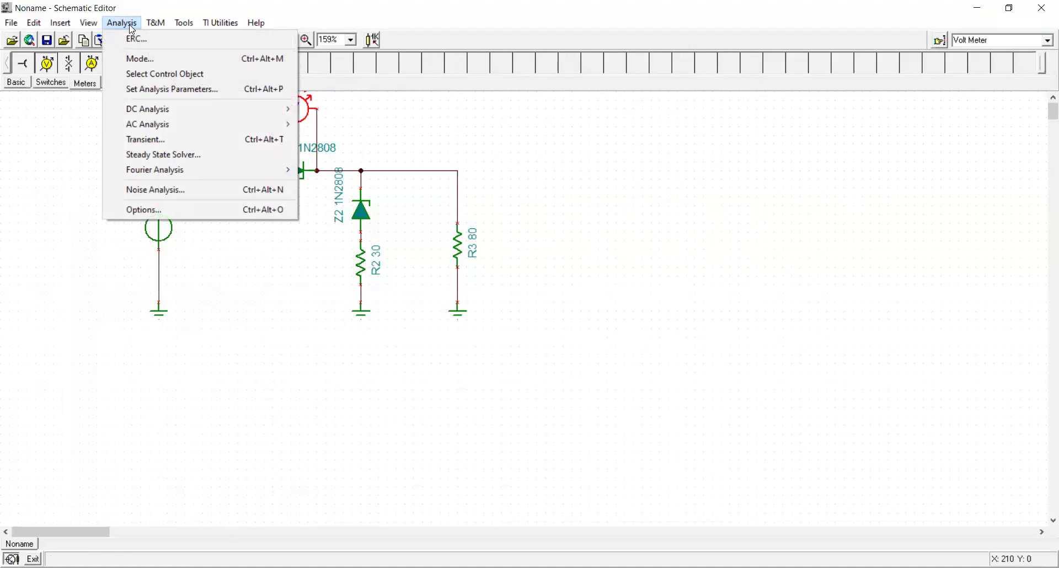
mouse_move(190, 111)
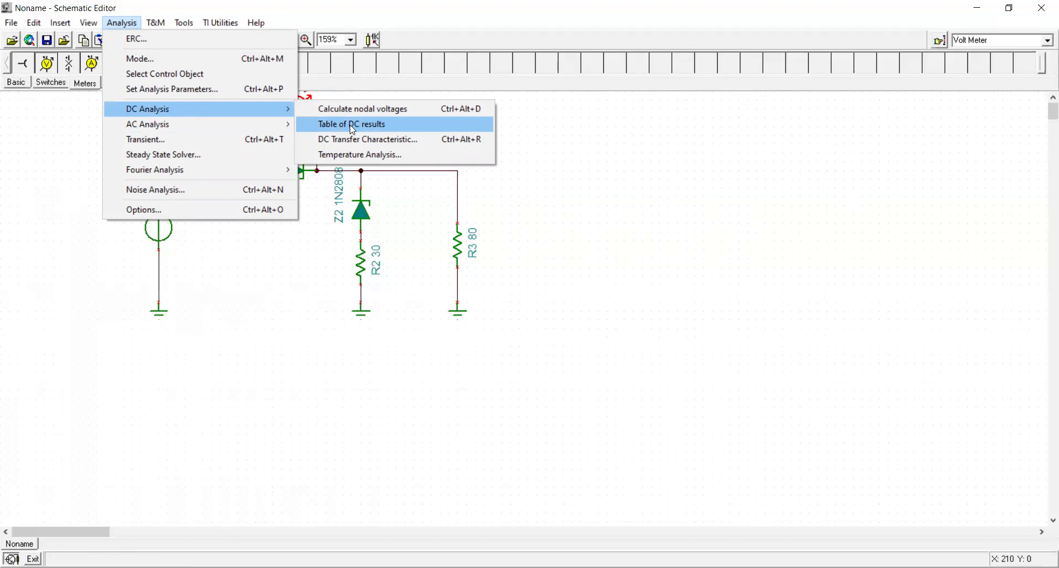
click(291, 142)
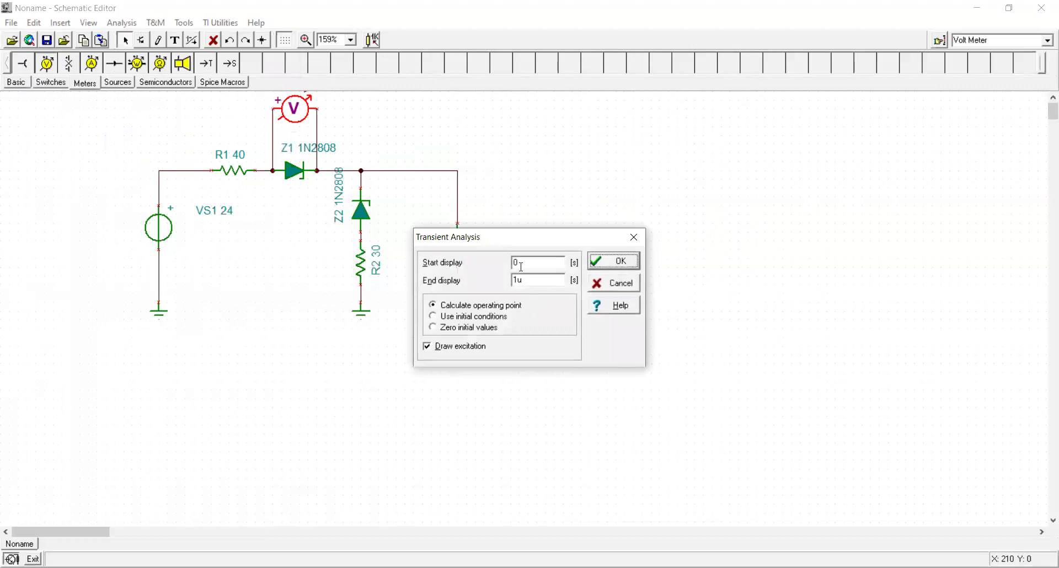
click(535, 282)
click(472, 317)
click(477, 327)
click(478, 316)
click(476, 327)
click(478, 316)
click(477, 328)
click(478, 317)
click(478, 329)
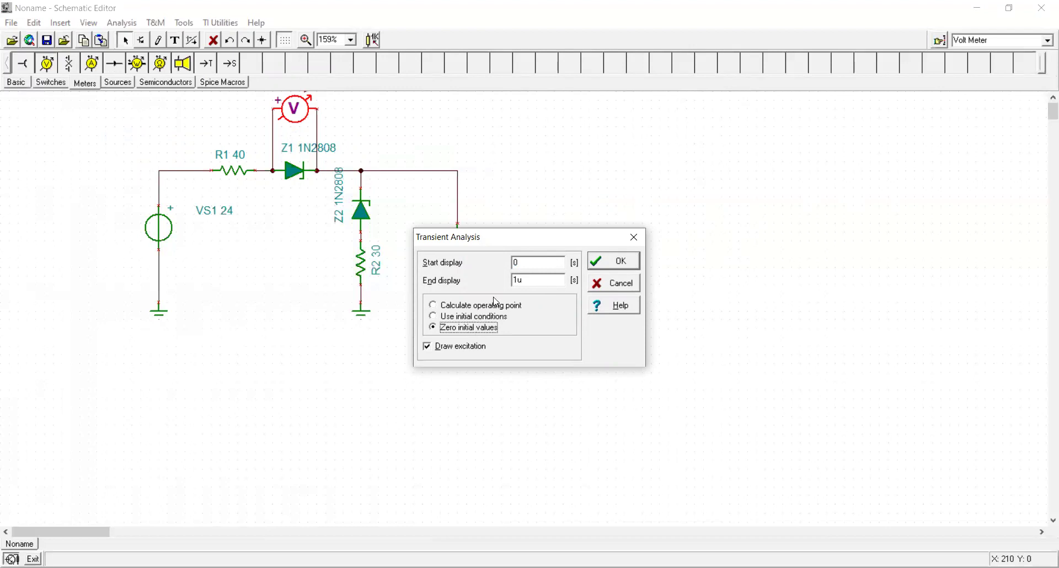
click(495, 306)
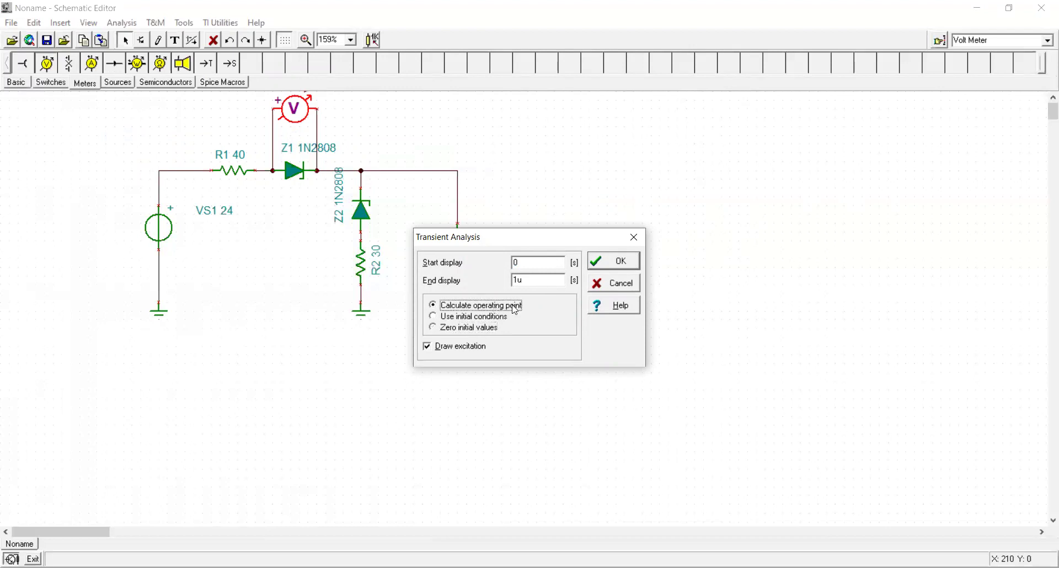
Run the transient analysis from 0 to 1u s using the calculated operating point, and place the result graph beside the circuit
click(613, 261)
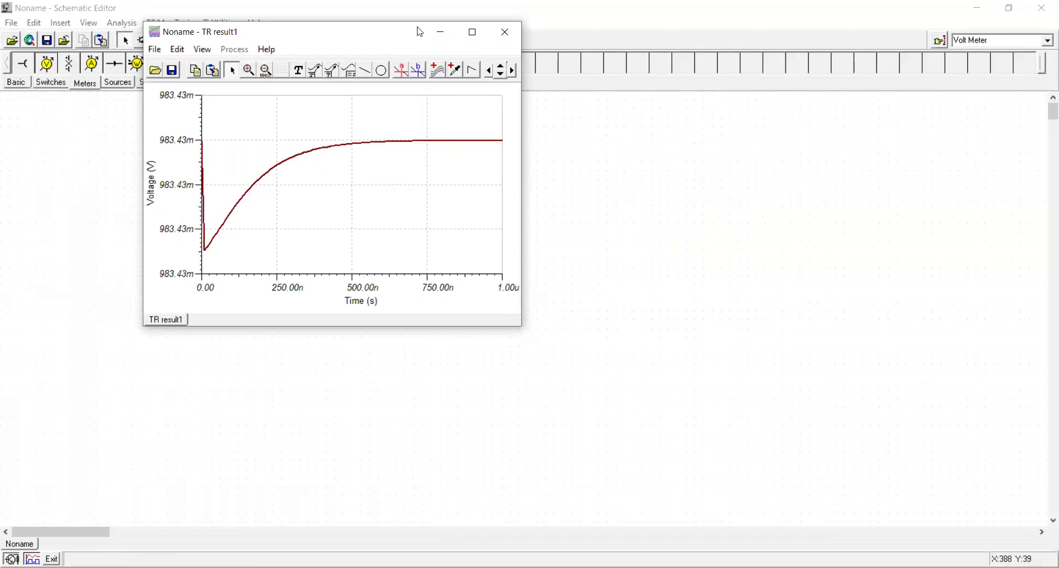
drag(419, 32, 797, 101)
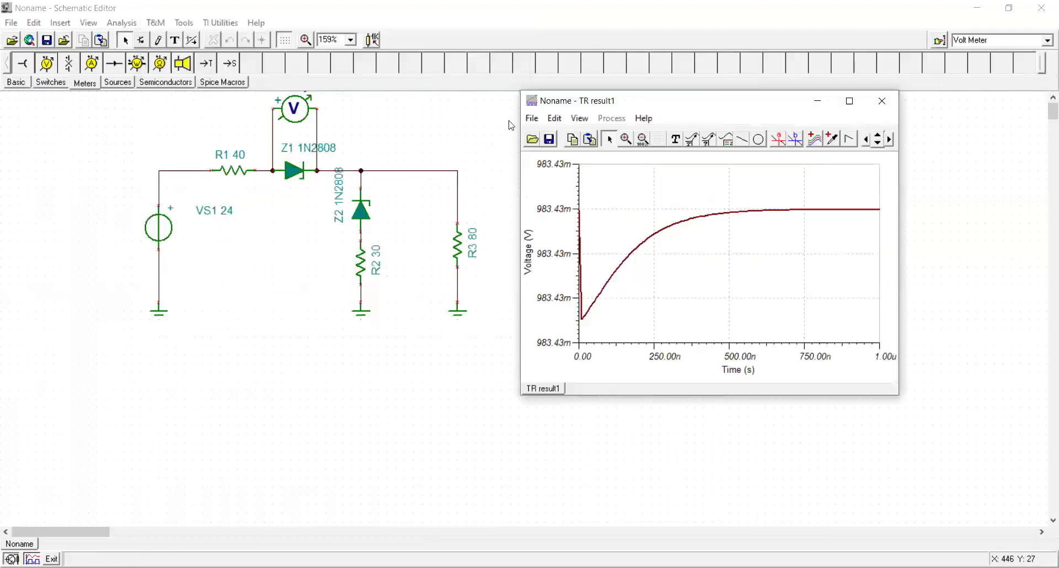